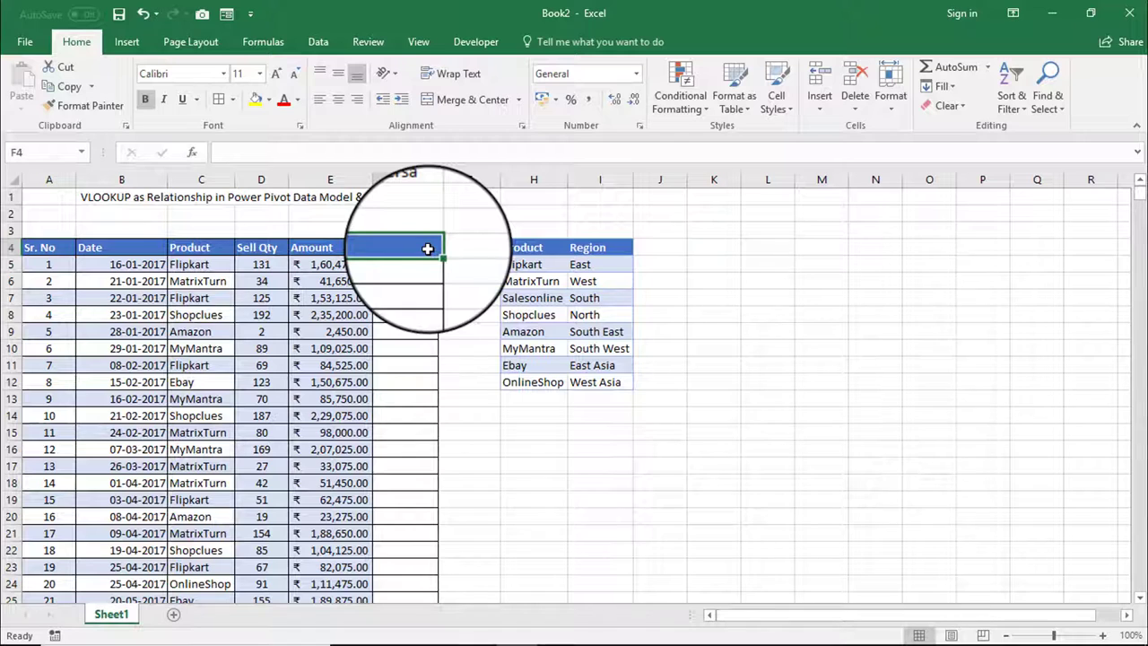
Step: Label F4 'Region' and begin a VLOOKUP formula in F5
{"action": "type", "text": "Re"}
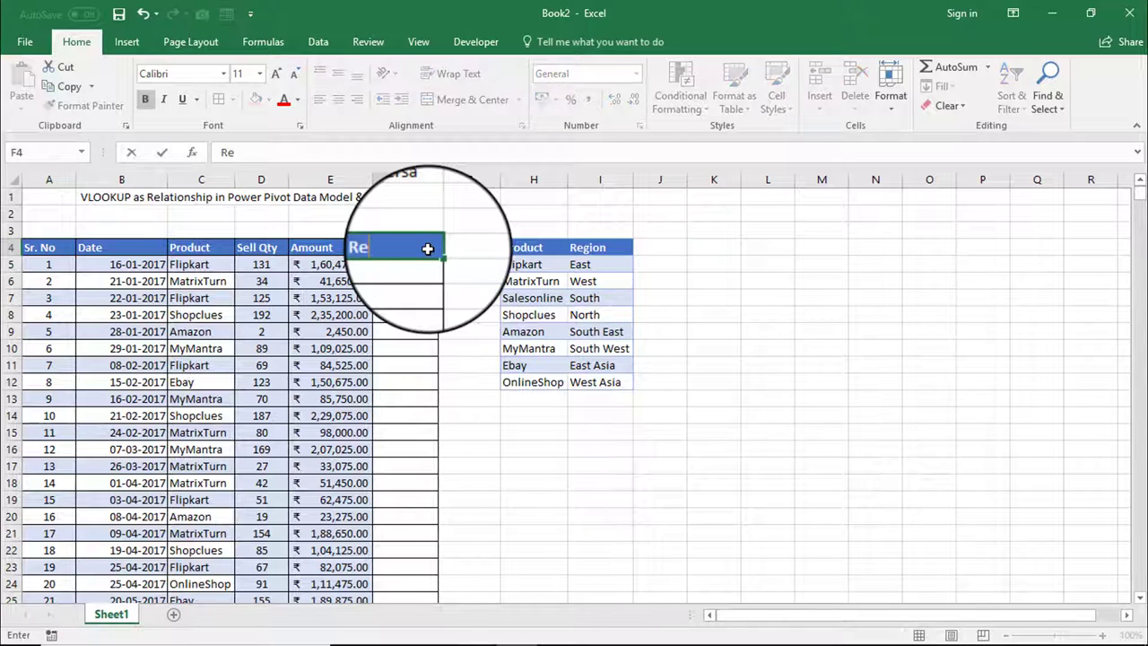
{"action": "type", "text": "gion"}
{"action": "key", "text": "Return"}
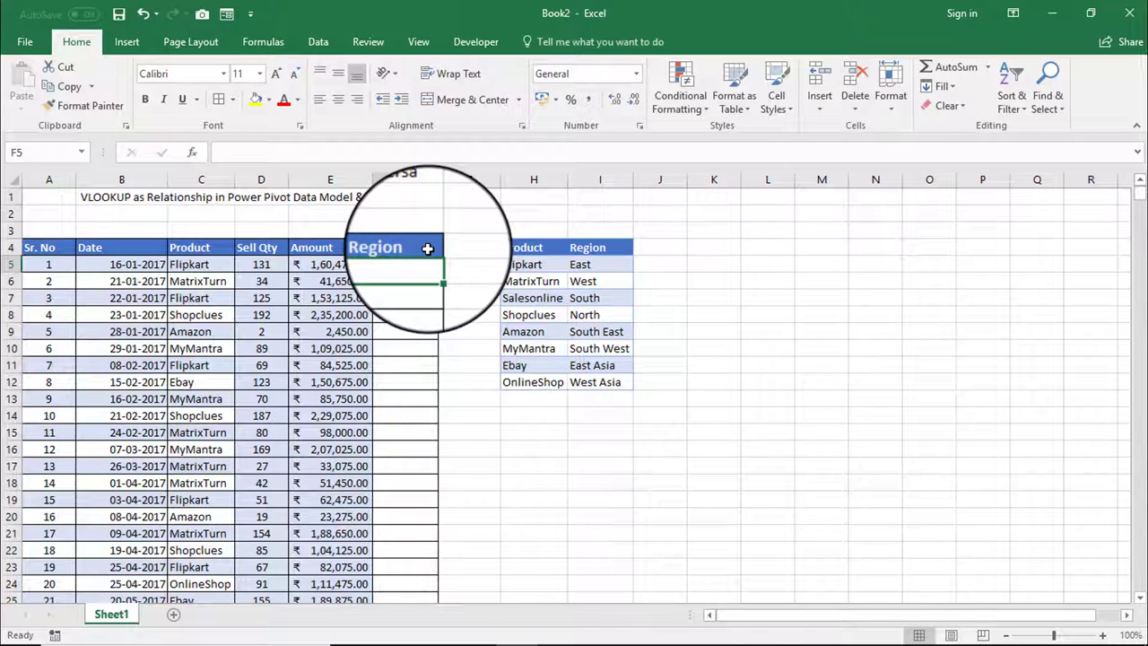
{"action": "type", "text": "=v"}
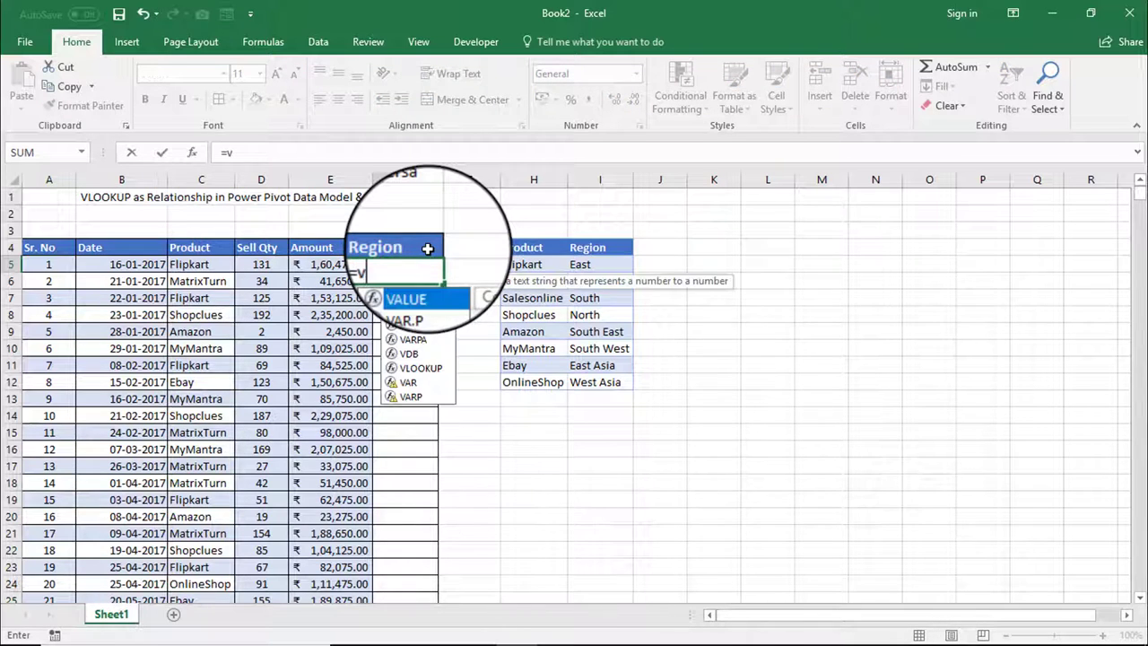
{"action": "type", "text": "lo"}
{"action": "key", "text": "Tab"}
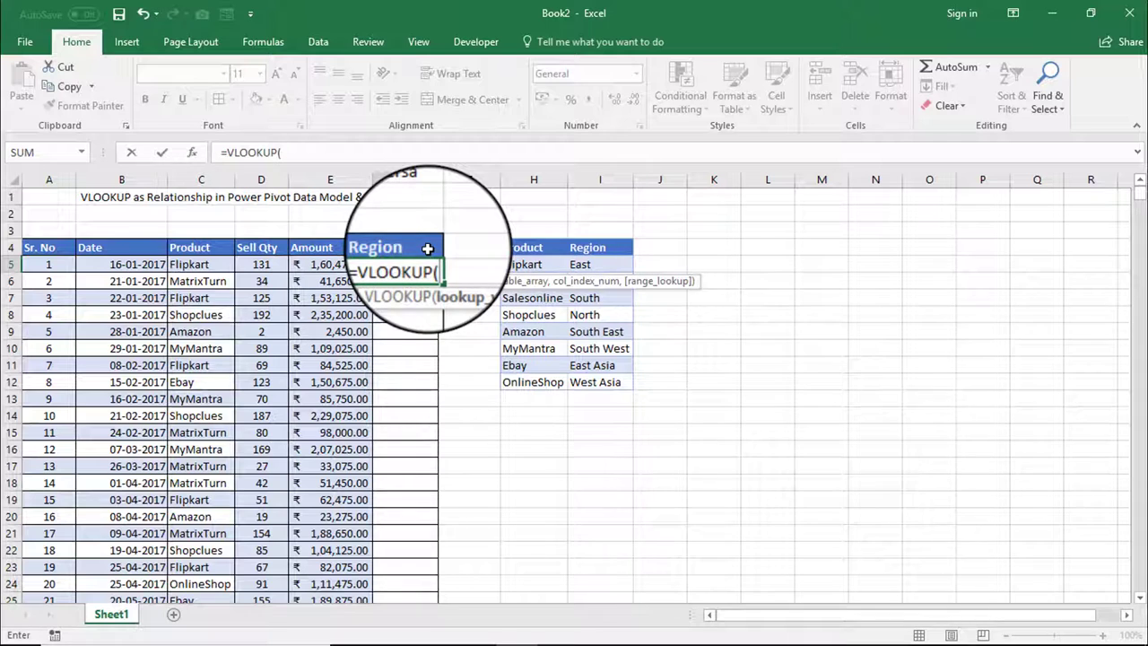
Step: Build F5's lookup as =VLOOKUP(C5,$H$5:$I$12,2,0) with an absolute table range
{"action": "left_click", "coordinate": [205, 264]}
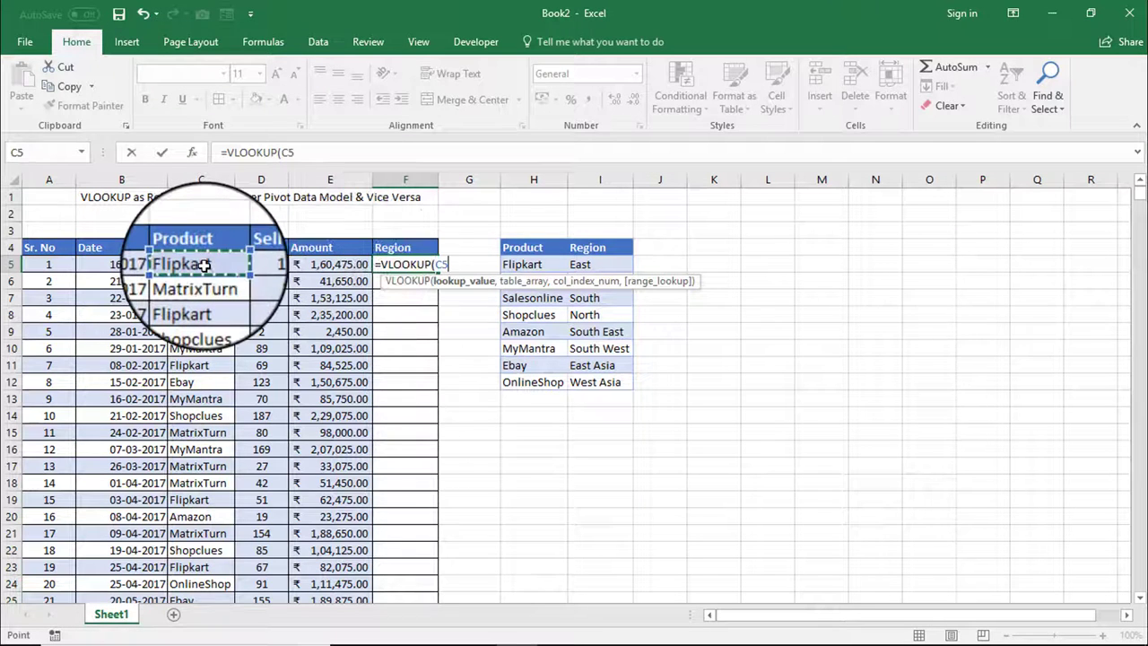
{"action": "type", "text": ","}
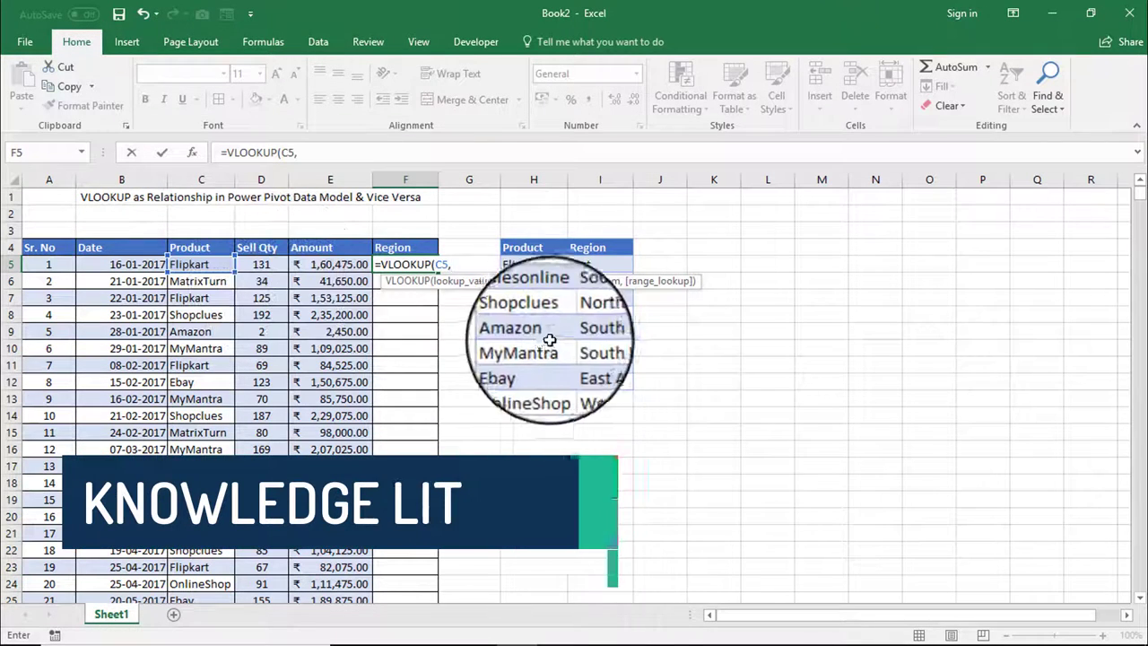
{"action": "left_click", "coordinate": [527, 262]}
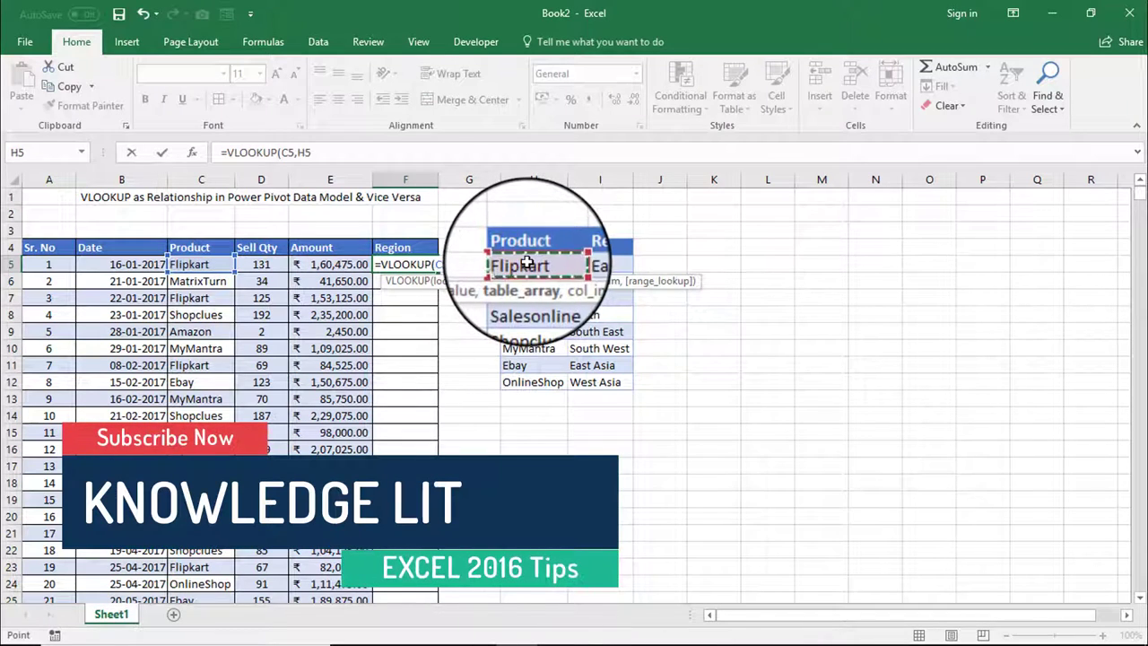
{"action": "left_click_drag", "start_coordinate": [528, 262], "coordinate": [622, 382]}
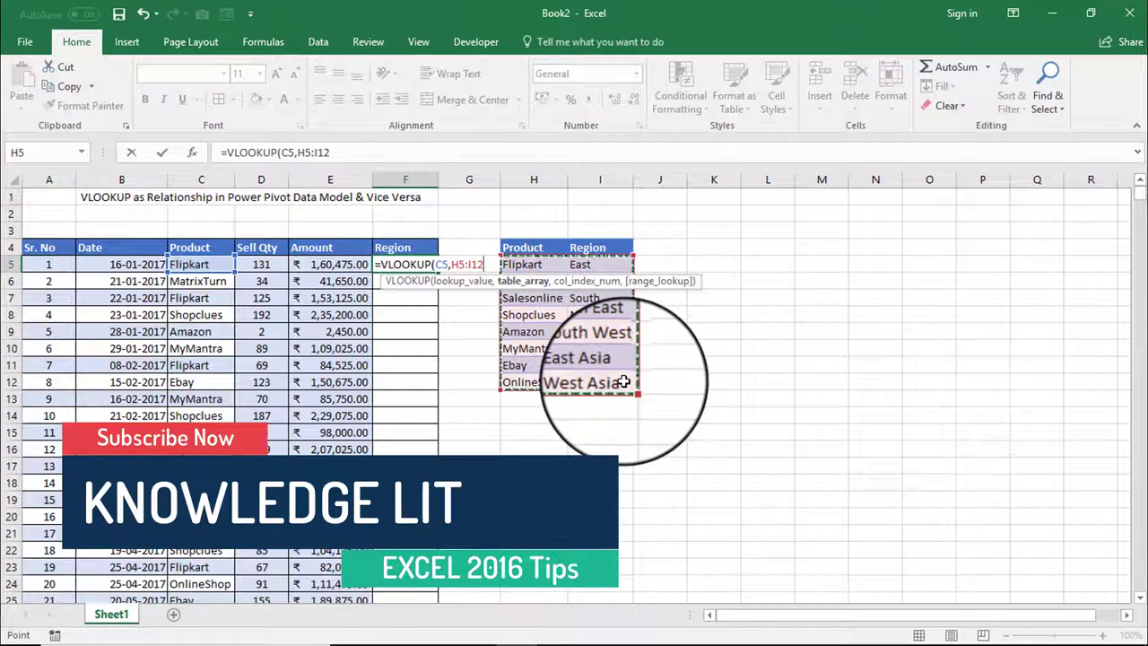
{"action": "key", "text": "F4"}
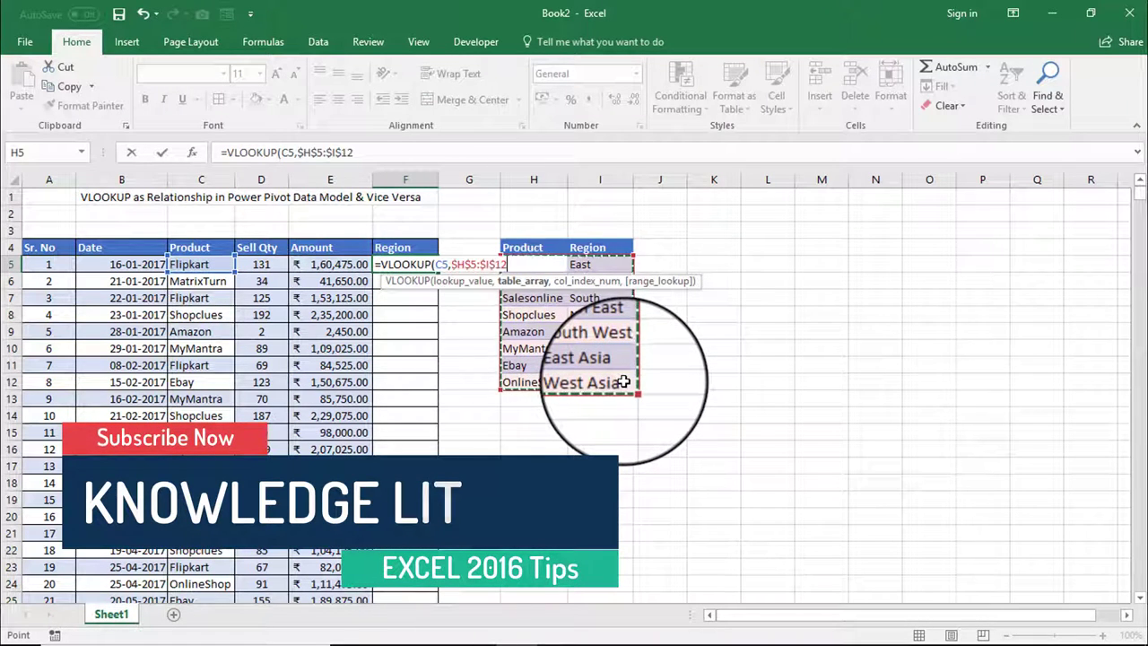
{"action": "type", "text": ","}
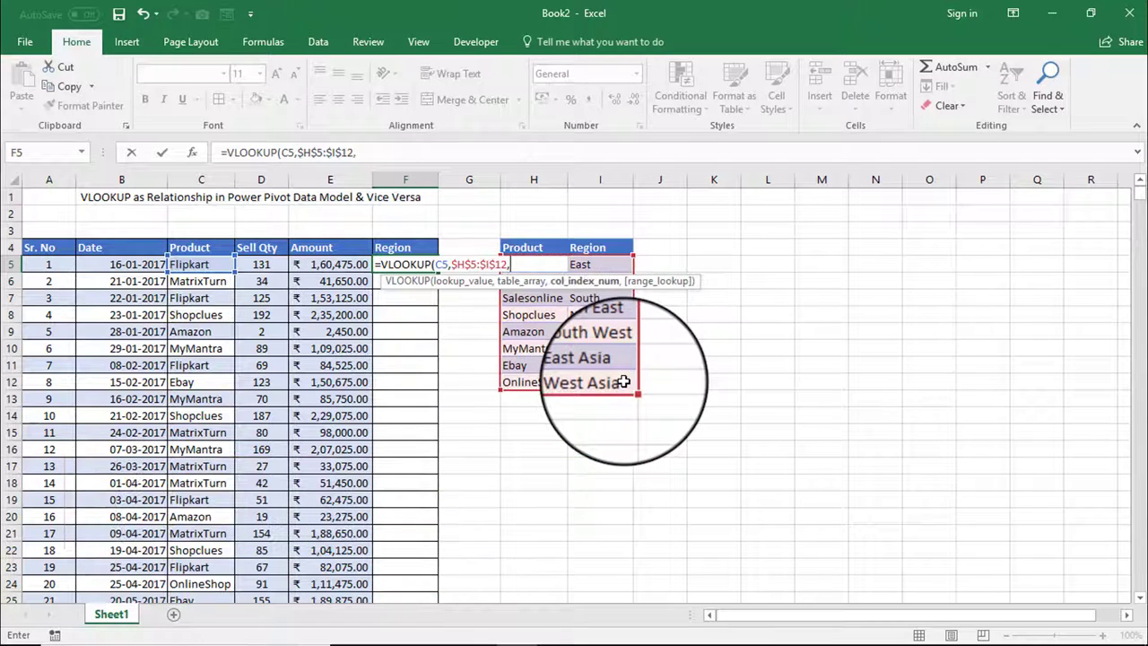
{"action": "type", "text": "2"}
{"action": "type", "text": ",0"}
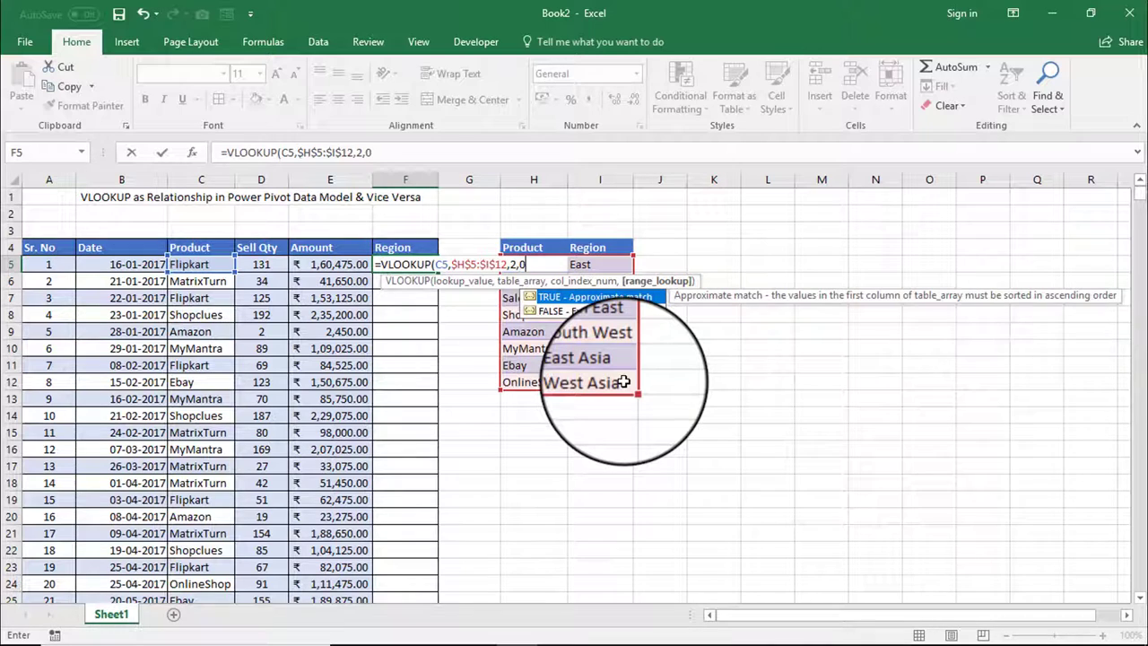
{"action": "type", "text": ")"}
Step: Enter the F5 lookup formula and fill it down every row of column F
{"action": "key", "text": "Return"}
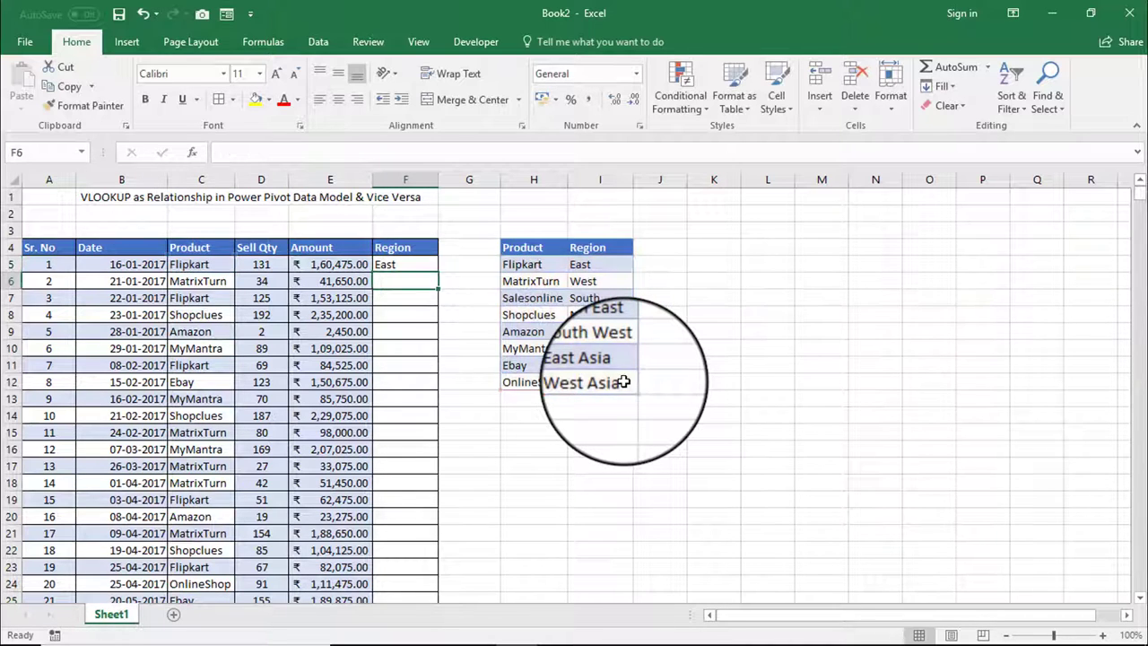
{"action": "left_click", "coordinate": [386, 264]}
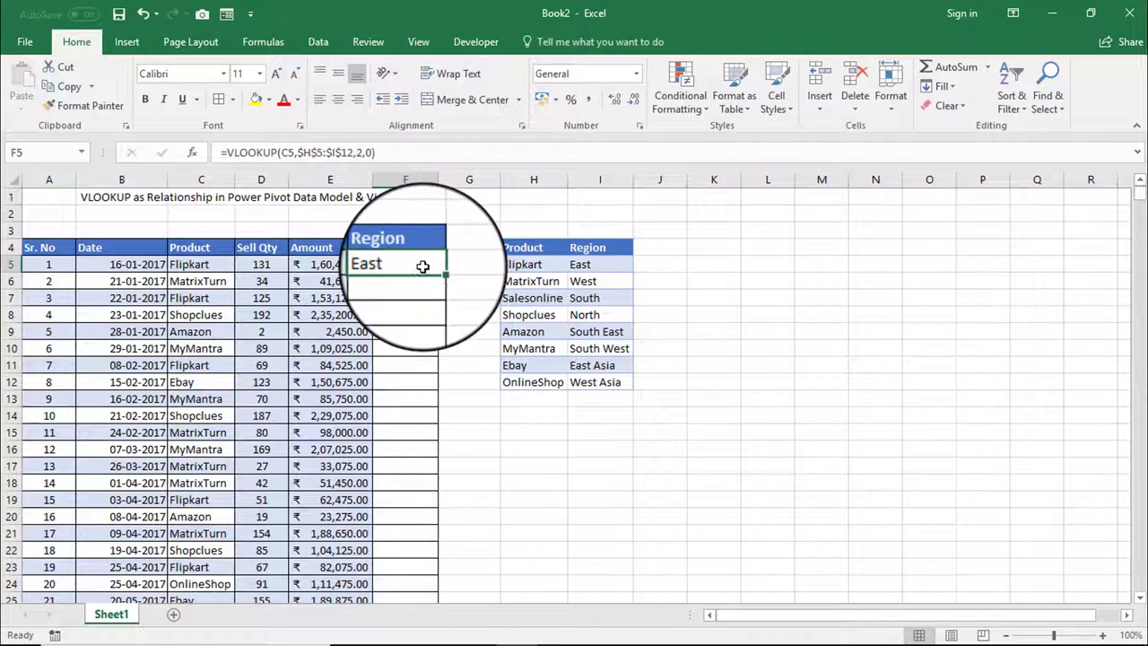
{"action": "double_click", "coordinate": [439, 272]}
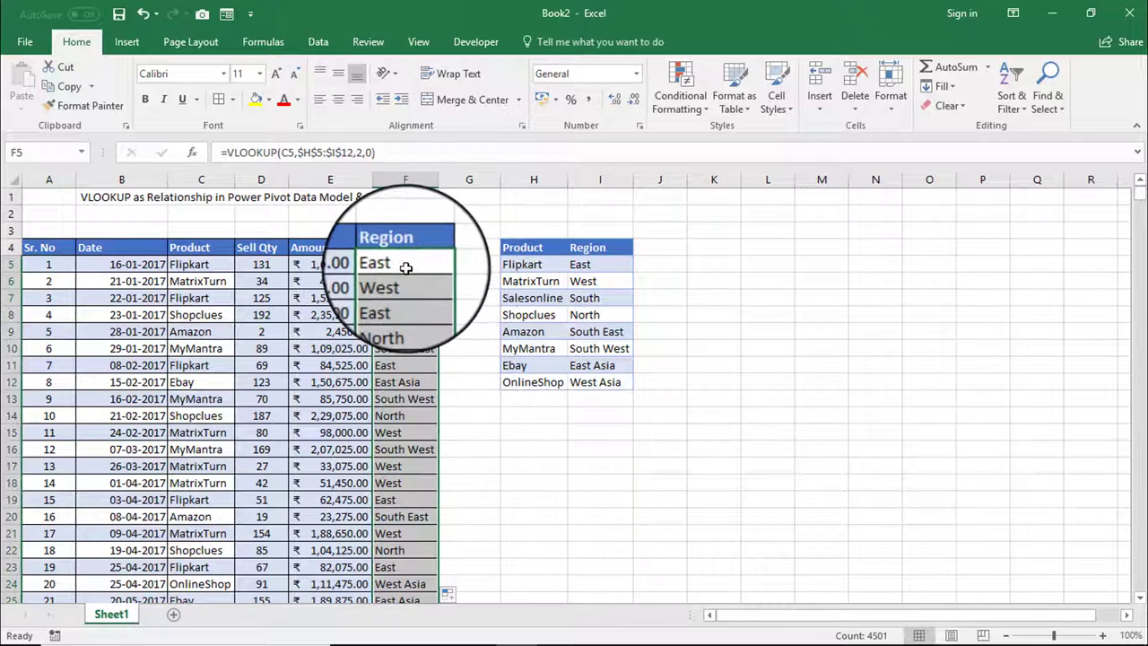
Step: Select the whole sales table from A4 to F4505 and return to the top
{"action": "left_click", "coordinate": [361, 265]}
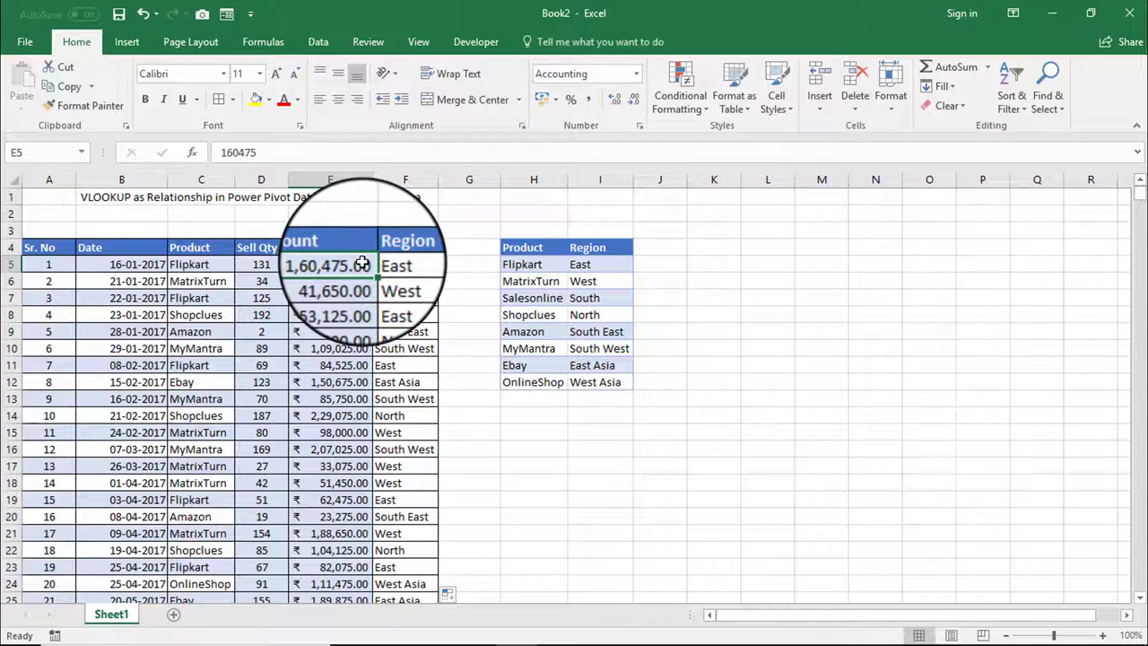
{"action": "key", "text": "Left"}
{"action": "key", "text": "Left"}
{"action": "key", "text": "Left"}
{"action": "key", "text": "Left"}
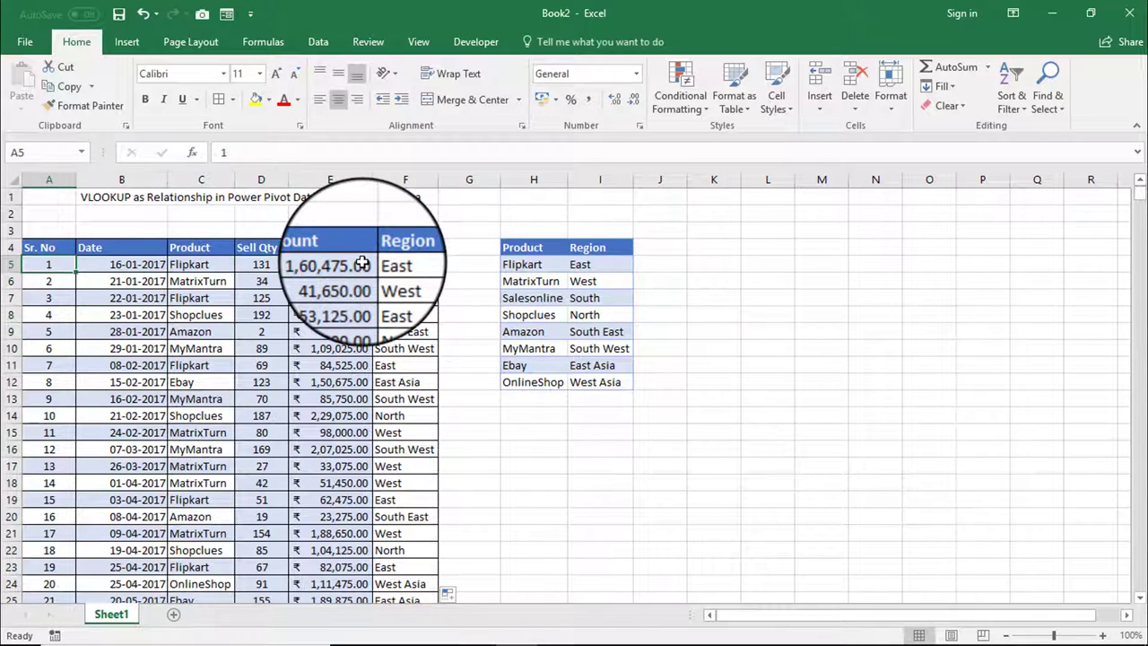
{"action": "key", "text": "Up"}
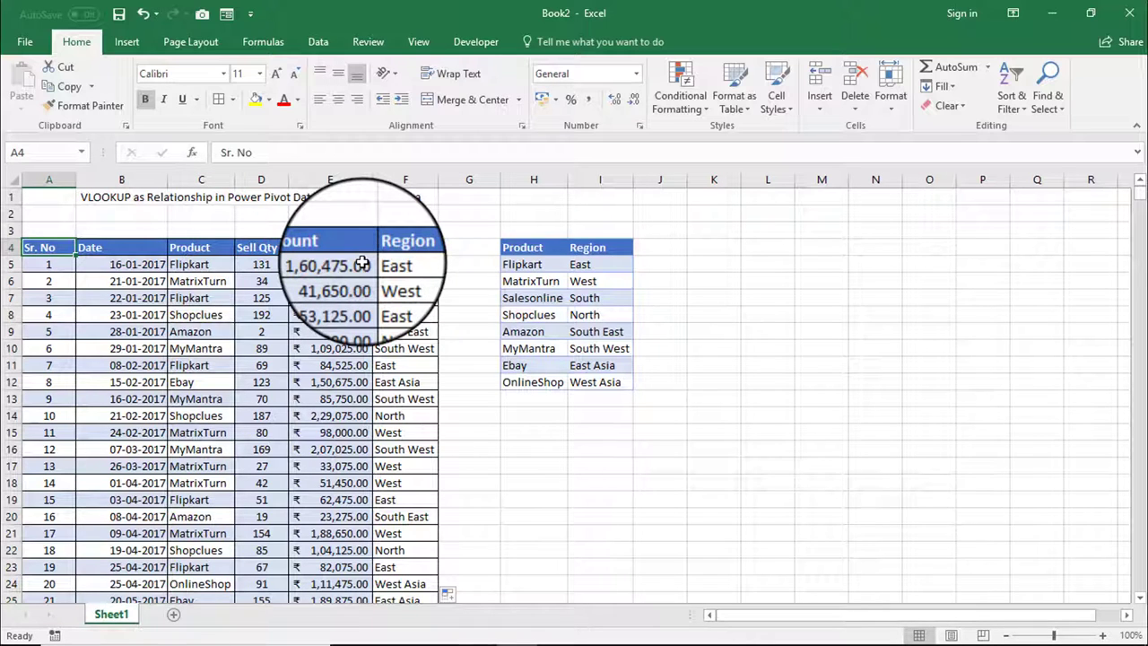
{"action": "key", "text": "ctrl+shift+Right"}
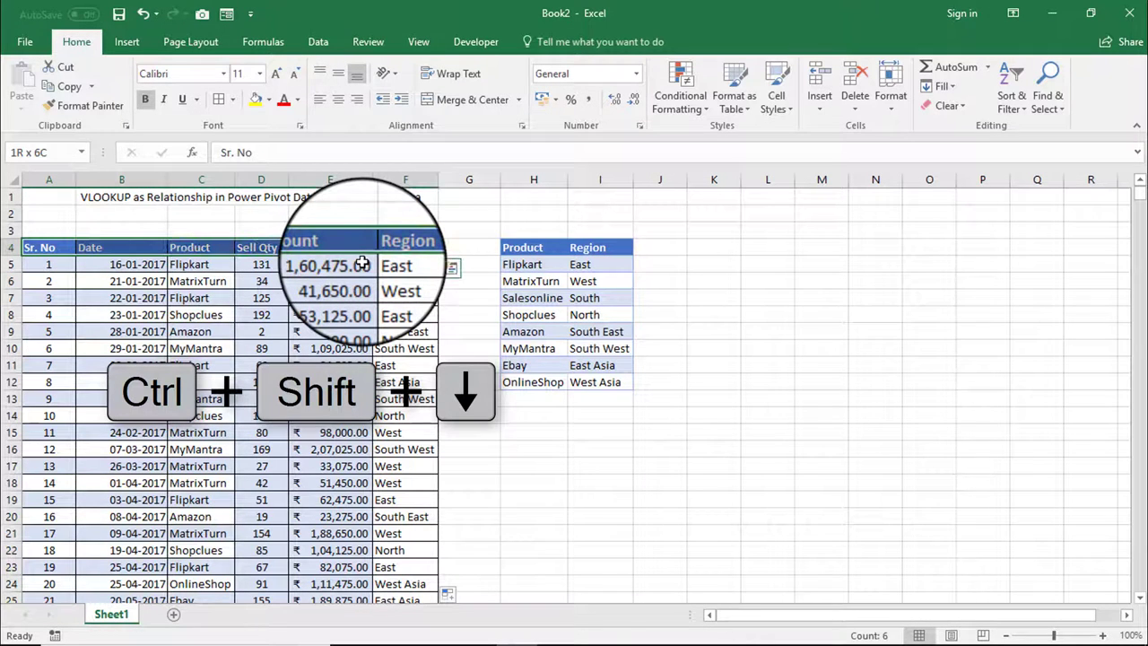
{"action": "key", "text": "ctrl+shift+Down"}
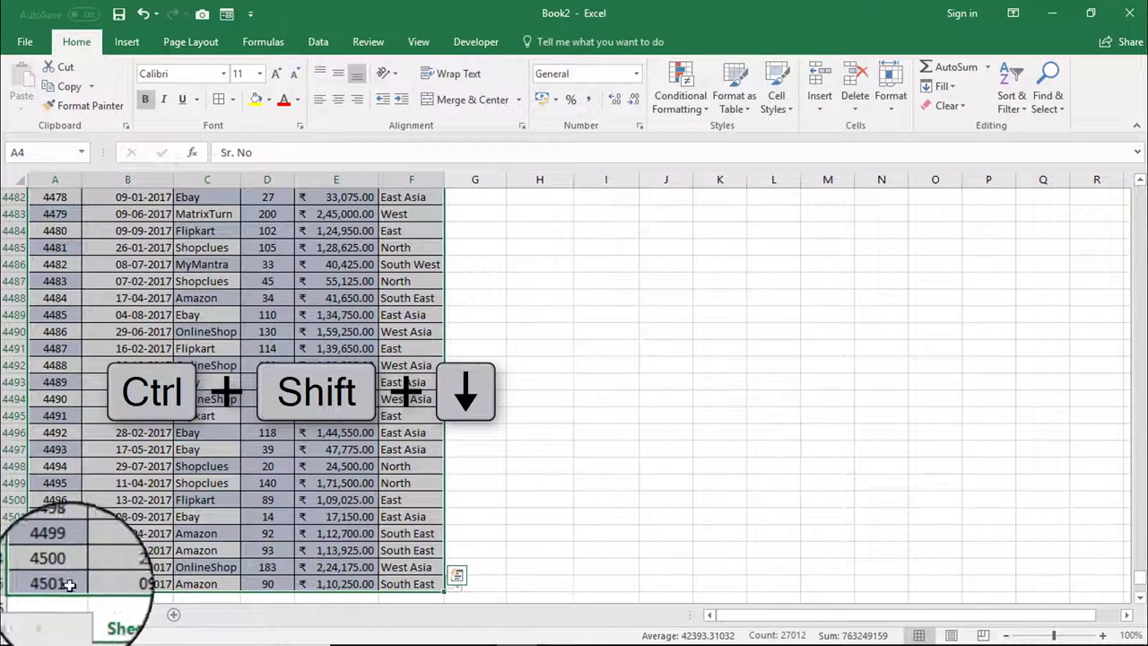
{"action": "scroll", "coordinate": [260, 563], "scroll_direction": "up", "scroll_amount": 1}
{"action": "scroll", "coordinate": [260, 563], "scroll_direction": "up", "scroll_amount": 3}
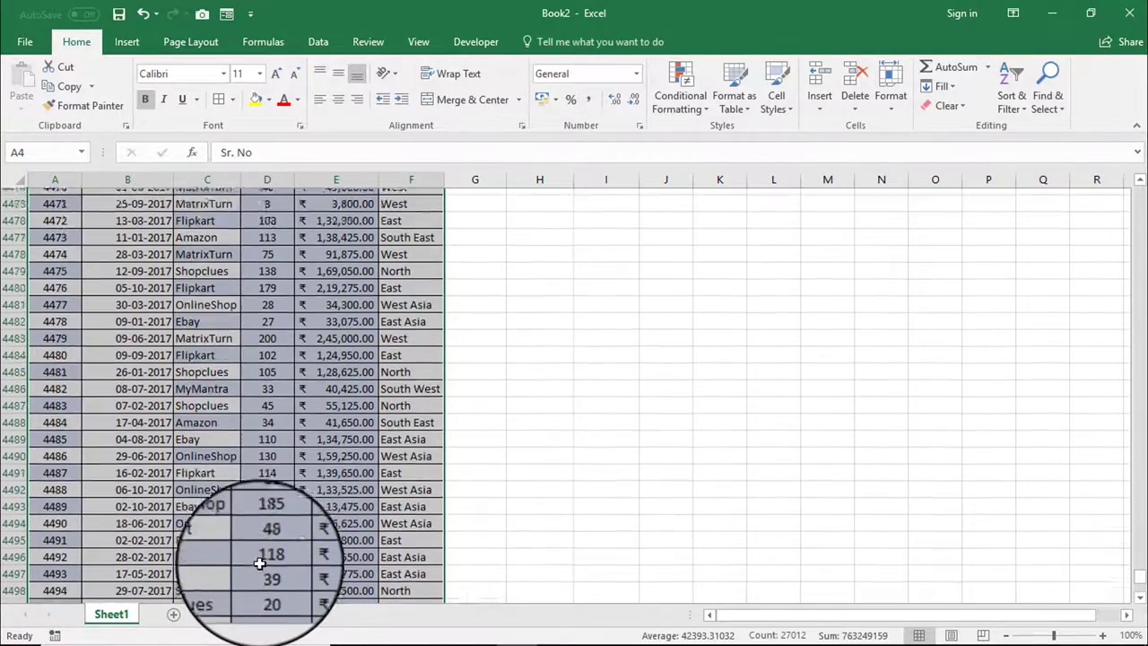
{"action": "scroll", "coordinate": [259, 564], "scroll_direction": "up", "scroll_amount": 1}
{"action": "left_click_drag", "start_coordinate": [1142, 587], "coordinate": [1139, 192]}
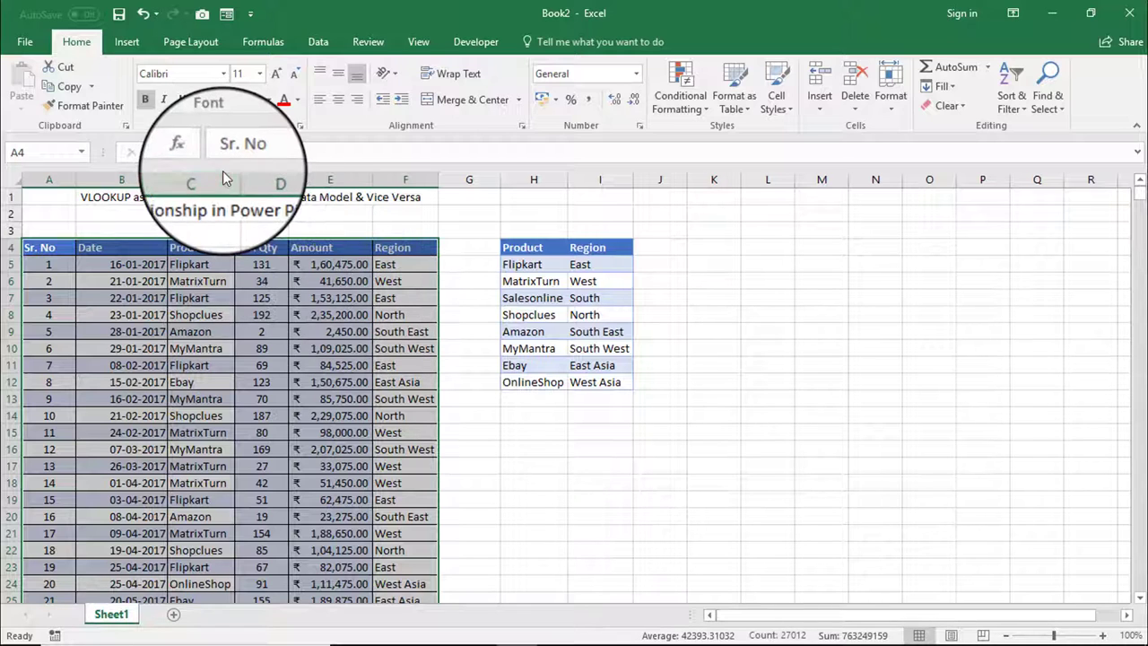
Step: Insert a PivotTable of the sales range A4:F4505 at cell L4 on Sheet1
{"action": "left_click", "coordinate": [131, 47]}
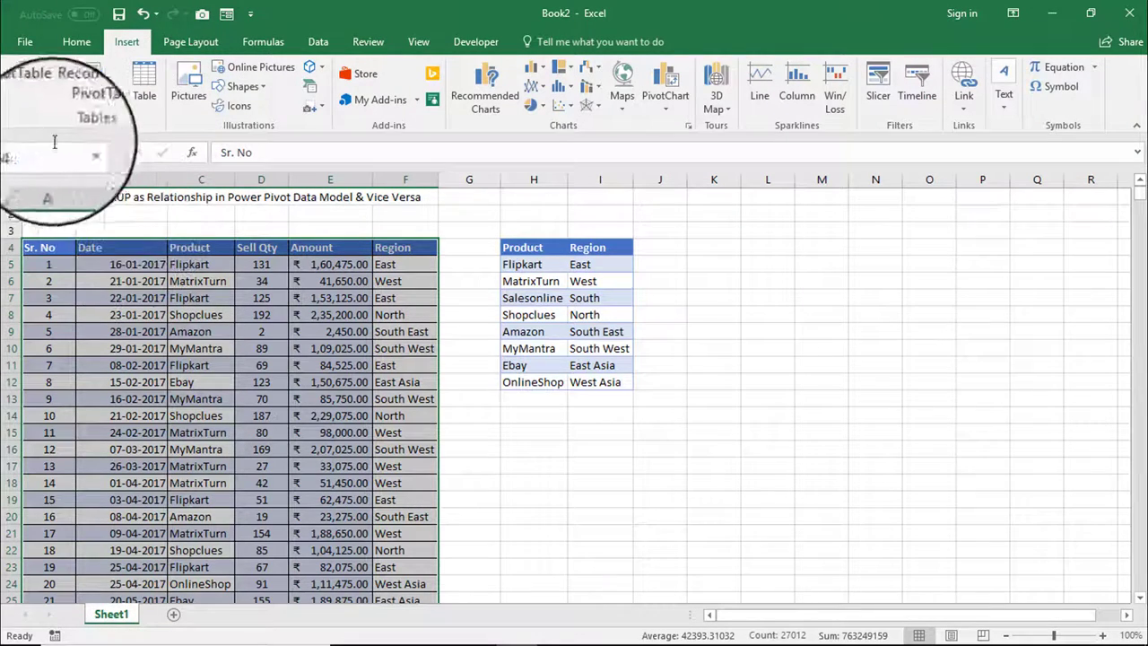
{"action": "left_click", "coordinate": [27, 79]}
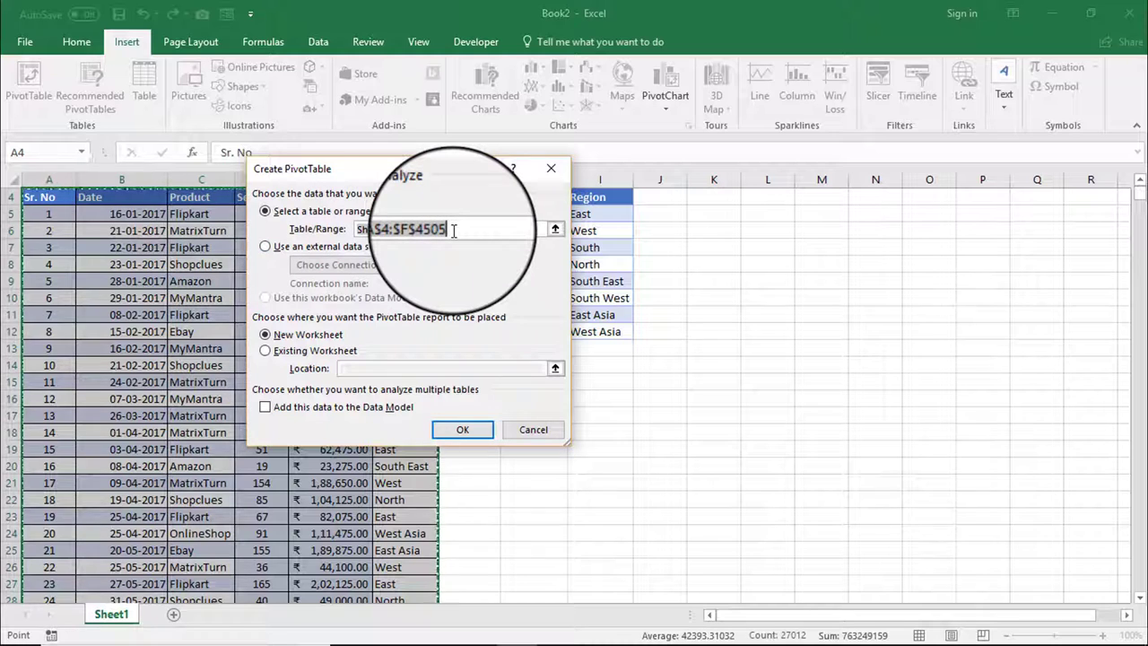
{"action": "left_click", "coordinate": [305, 350]}
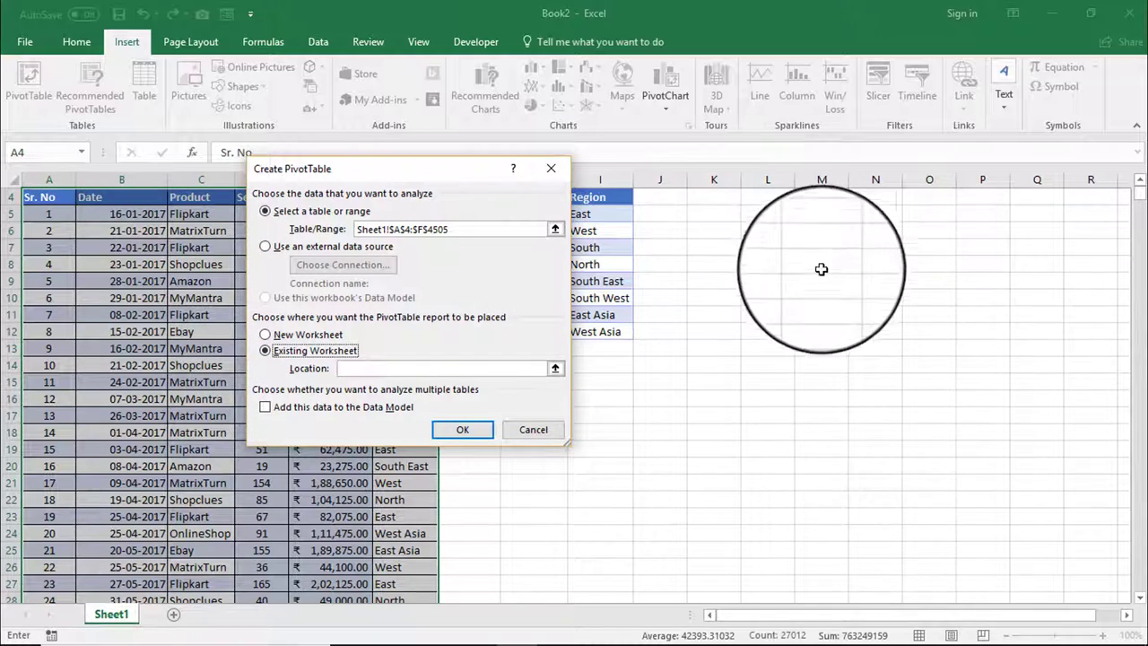
{"action": "scroll", "coordinate": [834, 314], "scroll_direction": "up", "scroll_amount": 1}
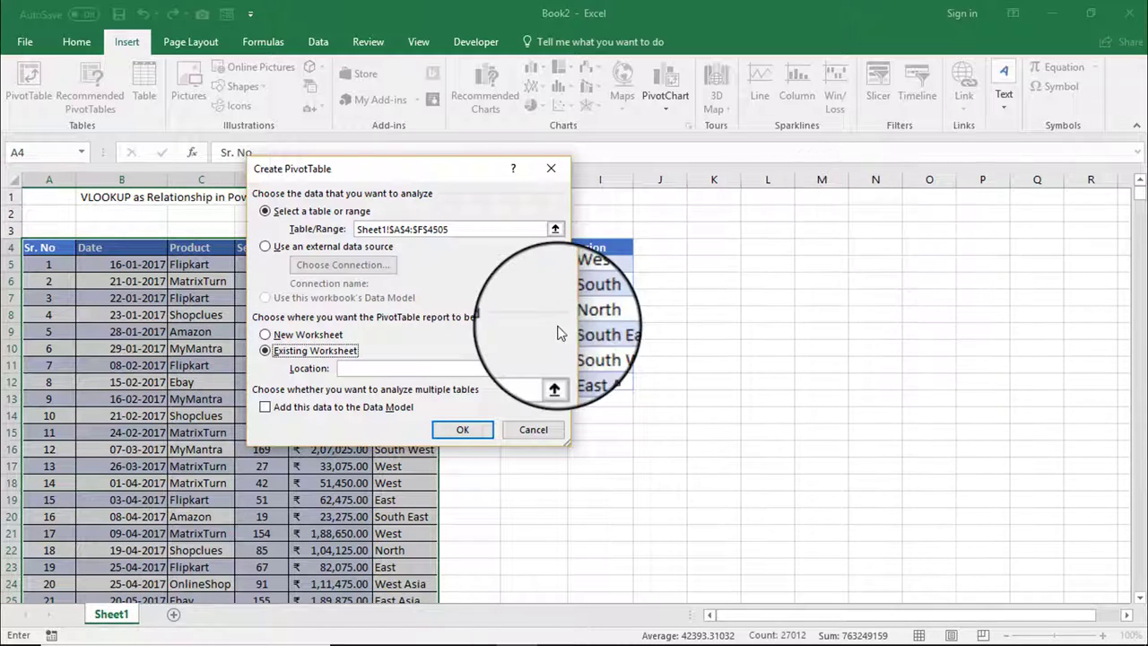
{"action": "left_click", "coordinate": [737, 252]}
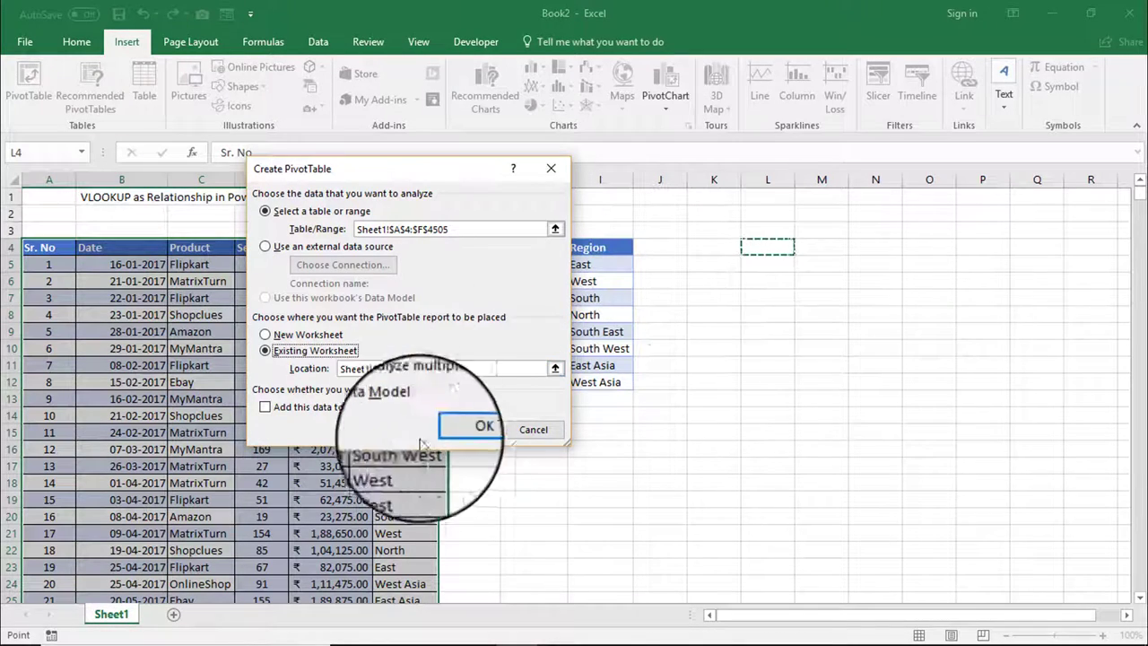
{"action": "left_click", "coordinate": [464, 433]}
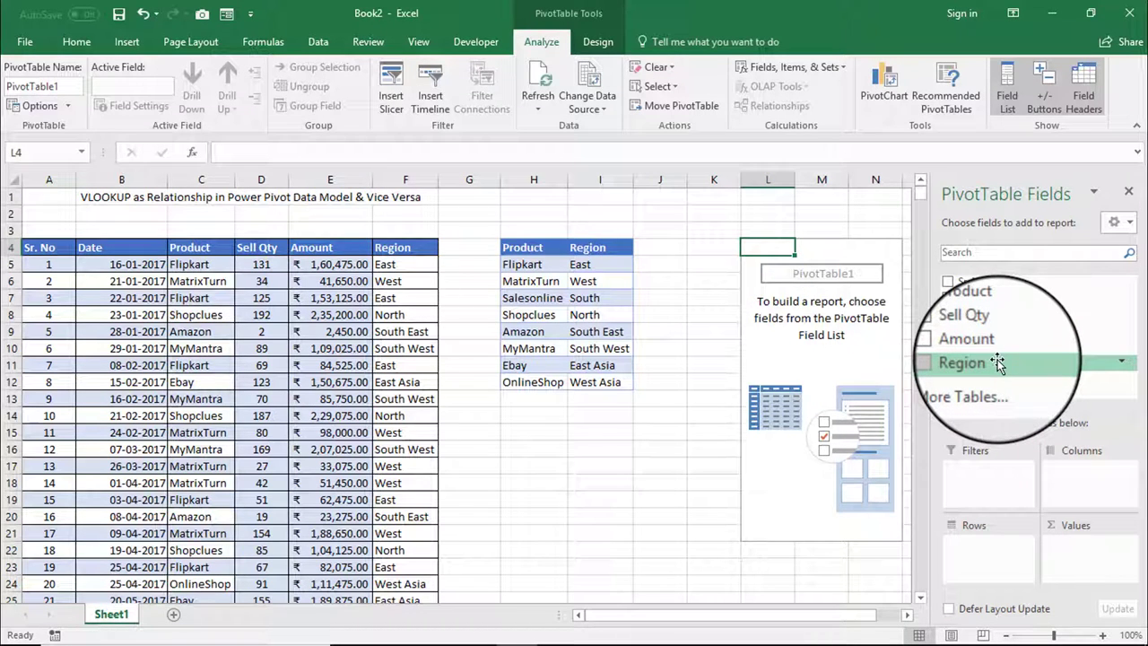
Step: Put Region in the pivot's Rows and sum Amount and Sell Qty in Values
{"action": "left_click_drag", "start_coordinate": [998, 368], "coordinate": [969, 561]}
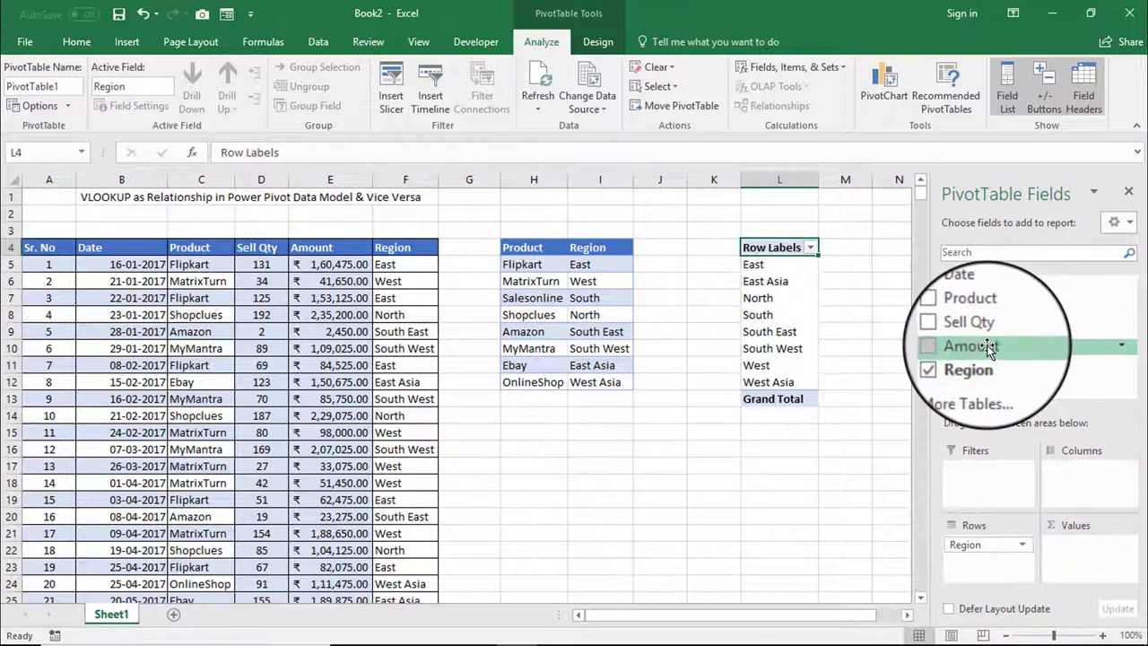
{"action": "left_click_drag", "start_coordinate": [989, 348], "coordinate": [1067, 554]}
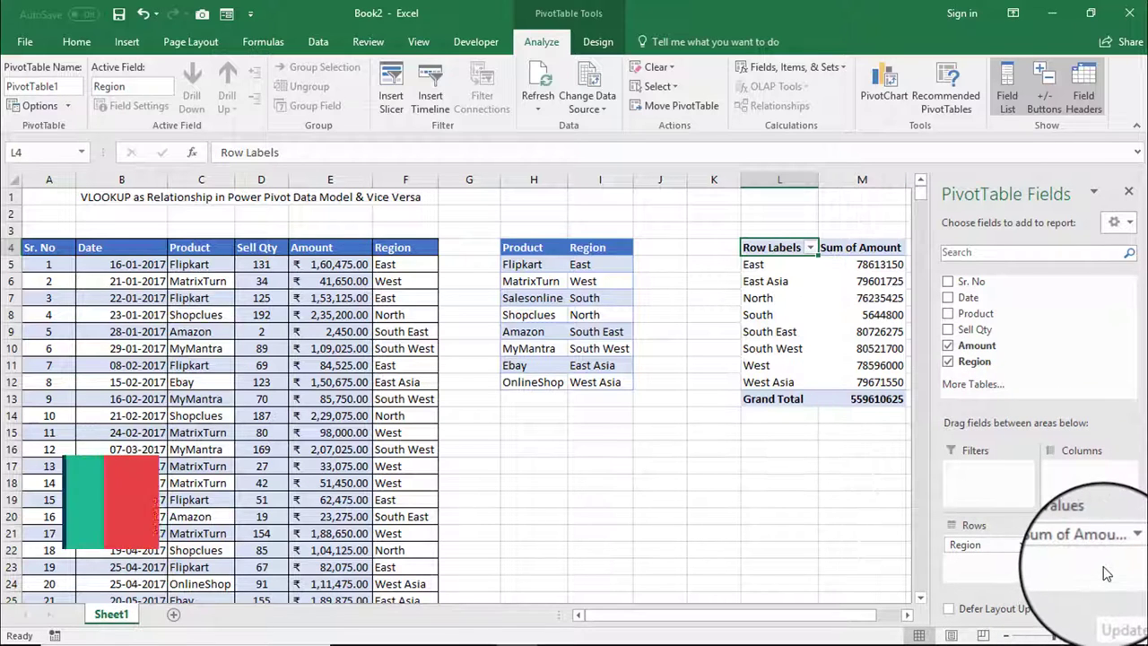
{"action": "scroll", "coordinate": [880, 596], "scroll_direction": "right", "scroll_amount": 1}
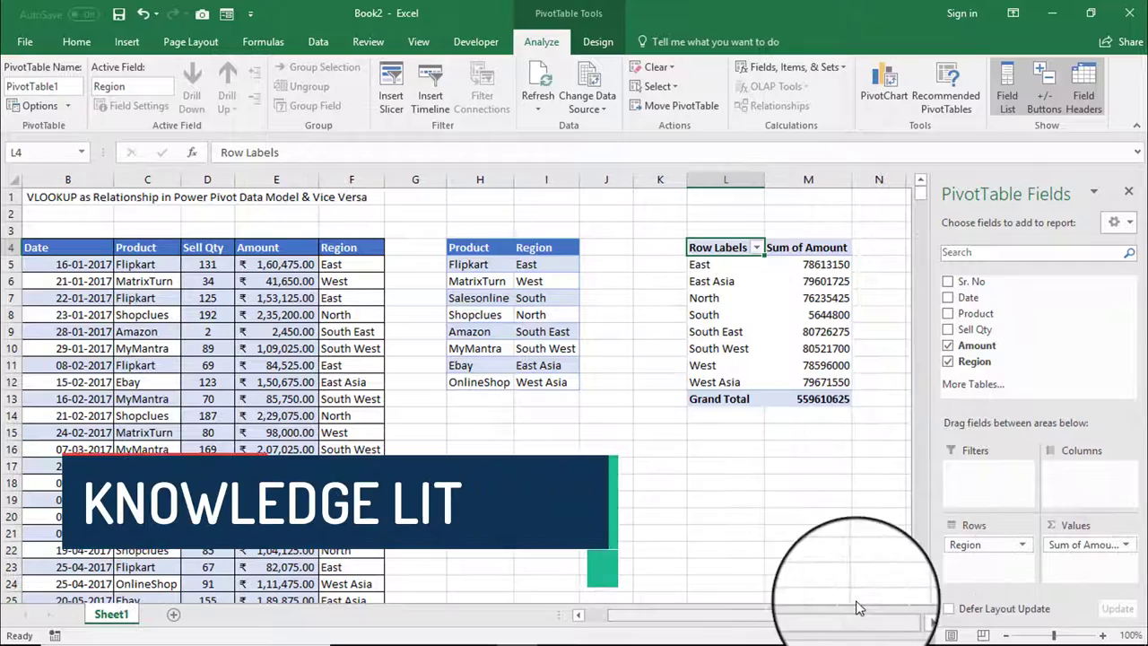
{"action": "left_click", "coordinate": [812, 298]}
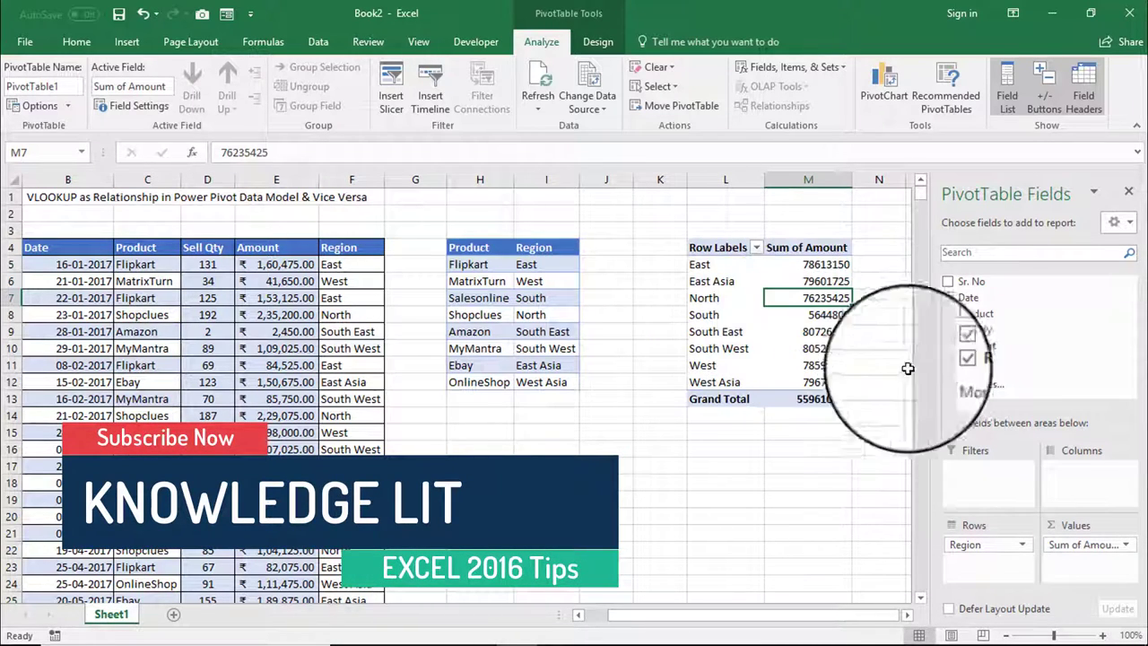
{"action": "mouse_move", "coordinate": [964, 331]}
{"action": "left_mouse_down"}
{"action": "mouse_move", "coordinate": [1040, 567]}
{"action": "mouse_move", "coordinate": [1054, 538]}
{"action": "left_mouse_up"}
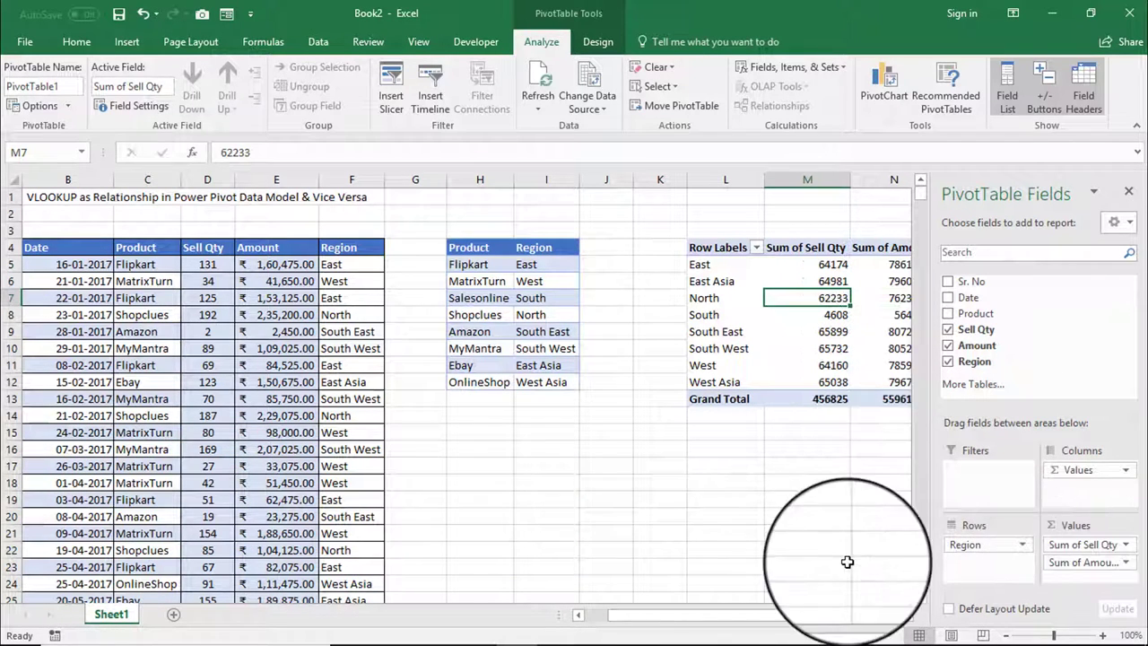
{"action": "left_click_drag", "start_coordinate": [744, 616], "coordinate": [848, 615]}
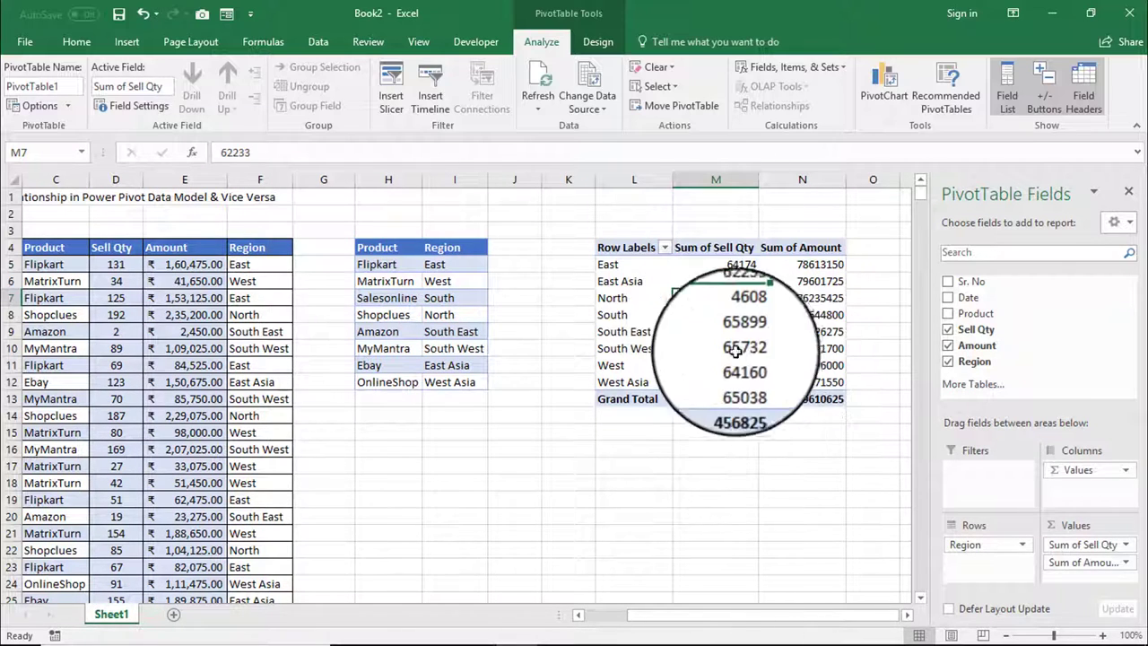
Step: Format the Sum of Amount values as ₹ currency with two decimals
{"action": "left_click_drag", "start_coordinate": [802, 264], "coordinate": [811, 392]}
{"action": "right_click", "coordinate": [810, 392]}
{"action": "mouse_move", "coordinate": [887, 277]}
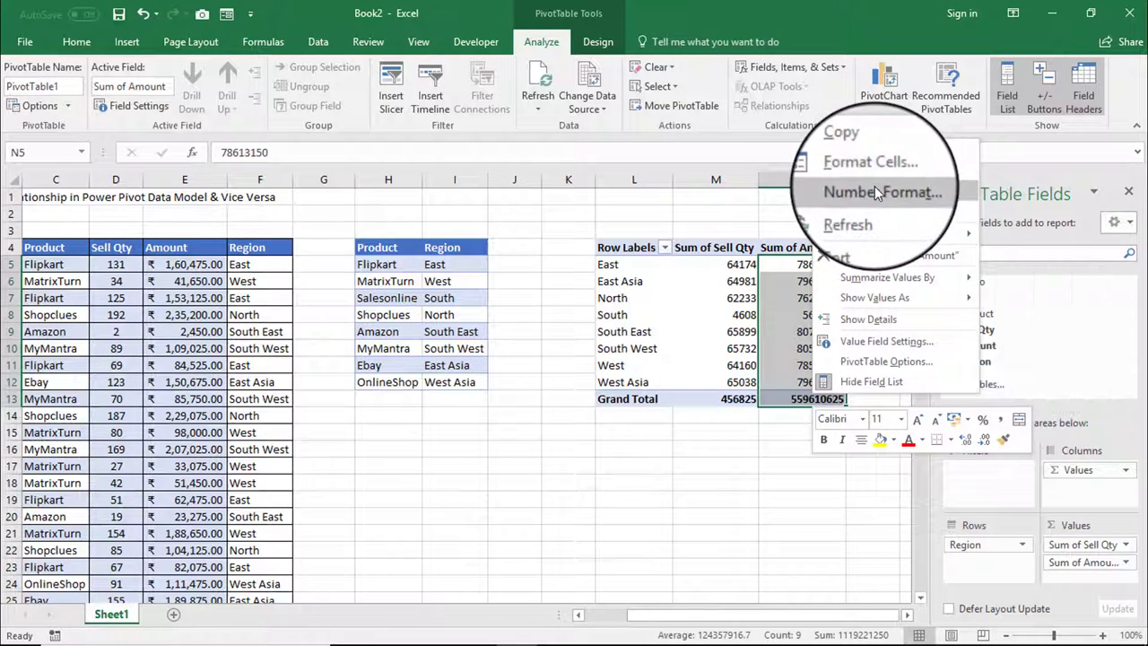
{"action": "key", "text": "Escape"}
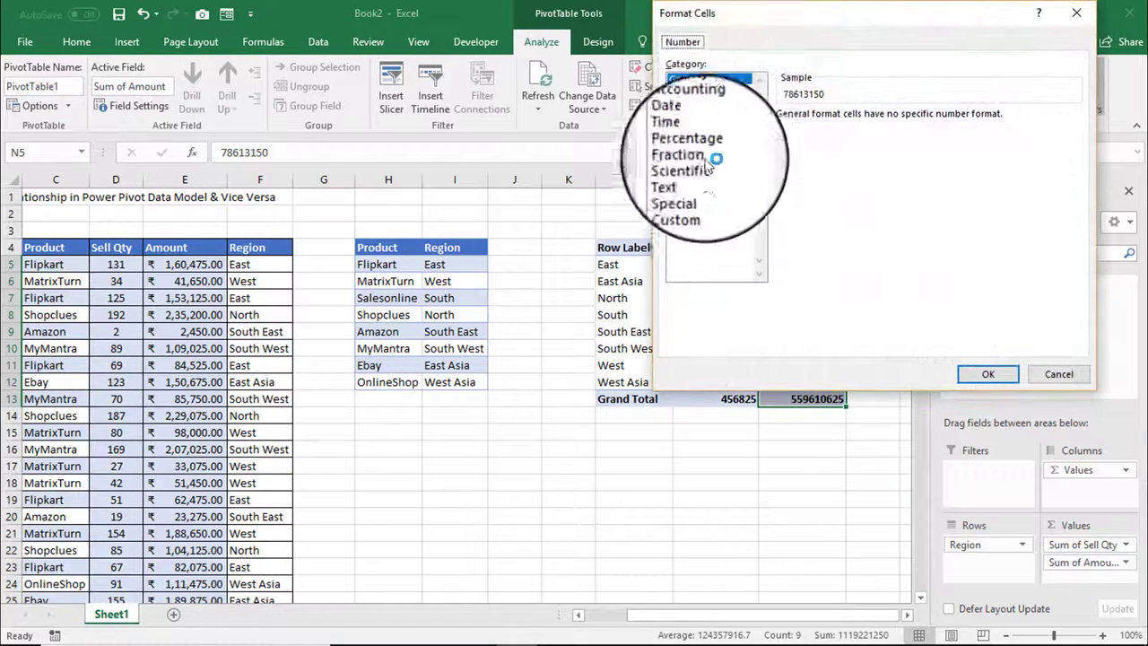
{"action": "left_click", "coordinate": [709, 104]}
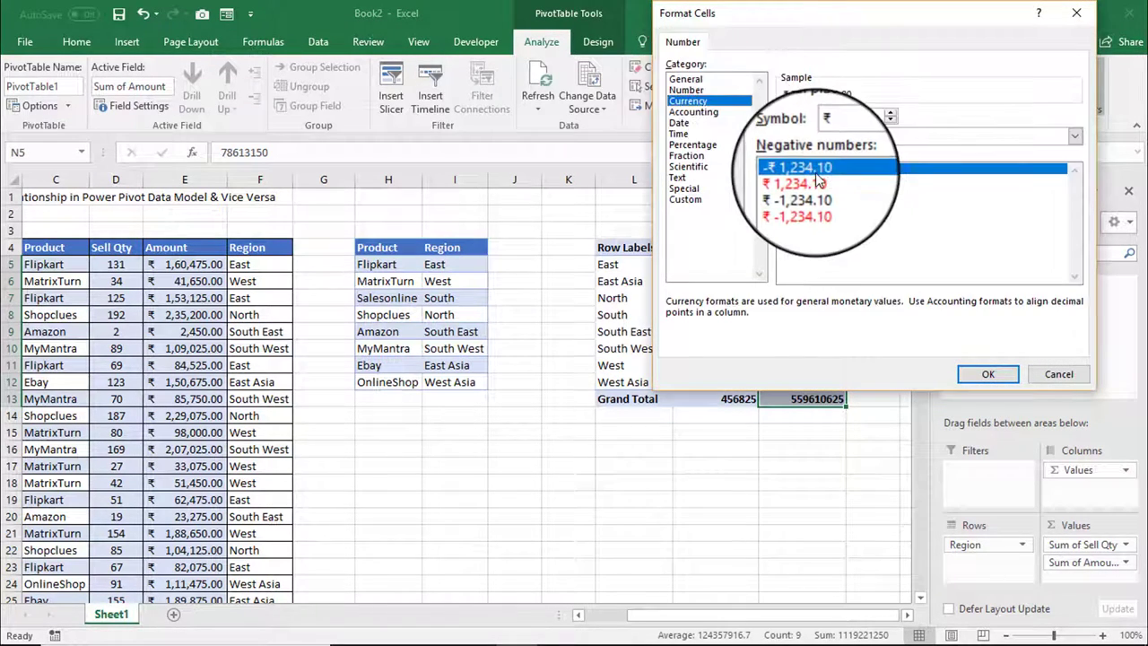
{"action": "left_click", "coordinate": [995, 378]}
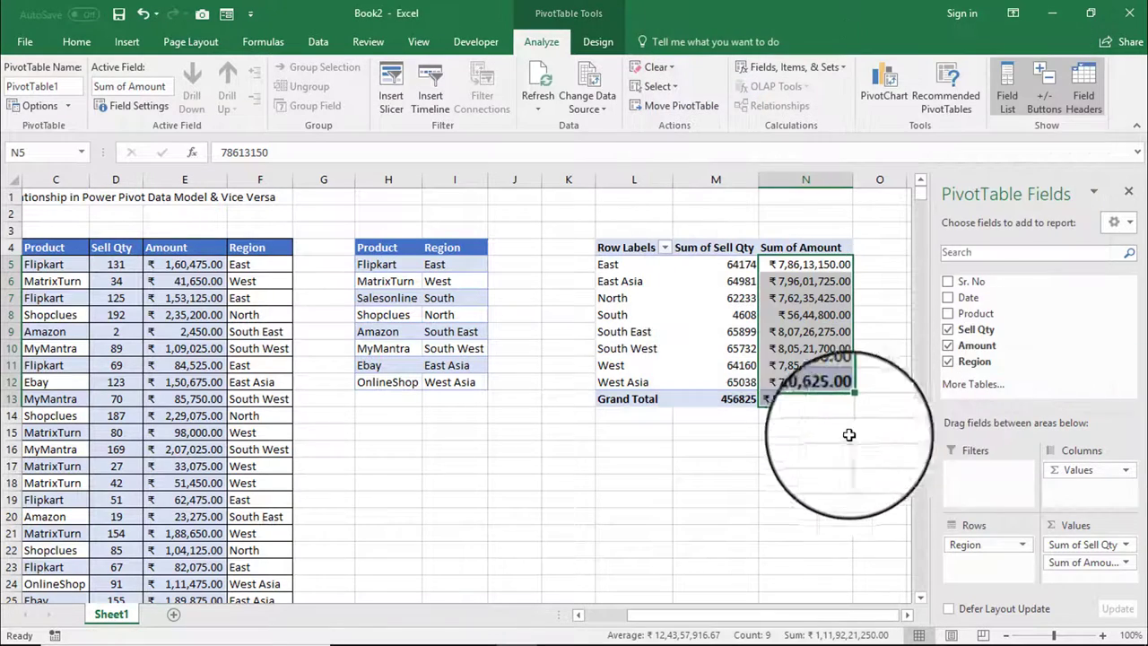
{"action": "left_click", "coordinate": [845, 431]}
{"action": "left_click", "coordinate": [764, 281]}
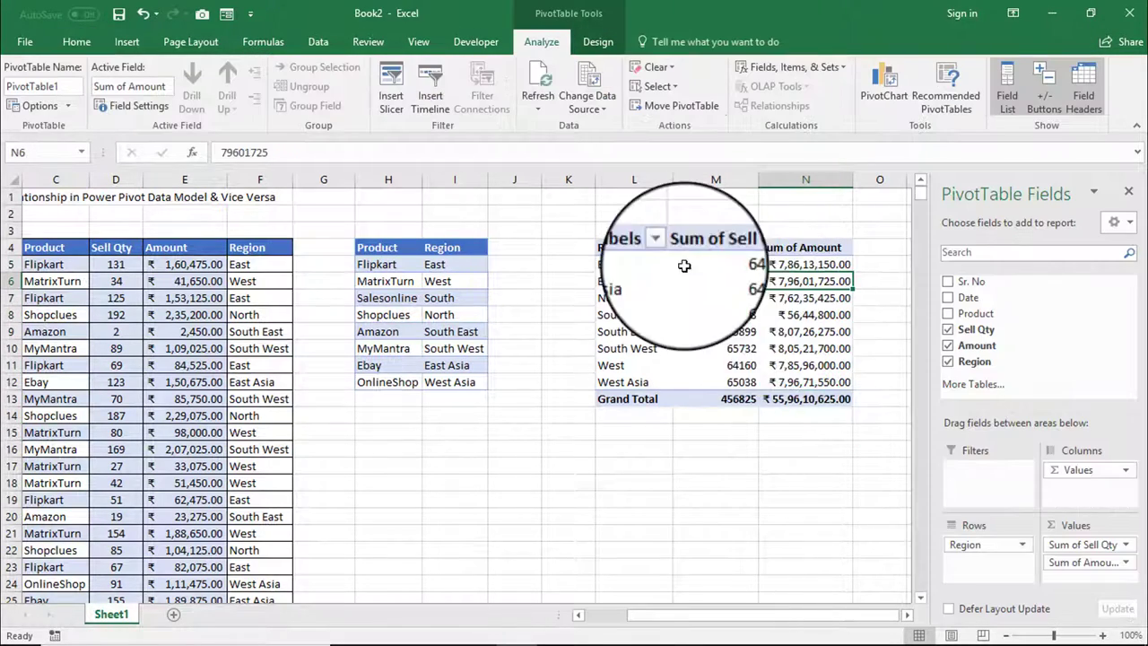
Step: Set the PivotTable report layout to Tabular Form so the first column reads Region
{"action": "left_click", "coordinate": [598, 41]}
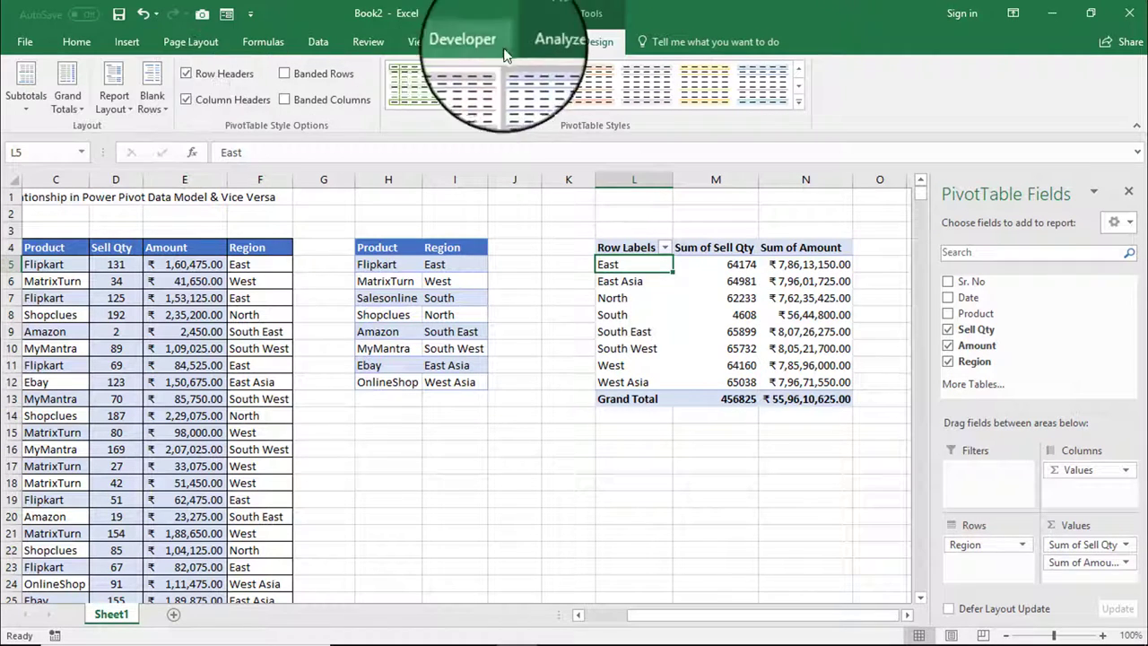
{"action": "left_click", "coordinate": [114, 85]}
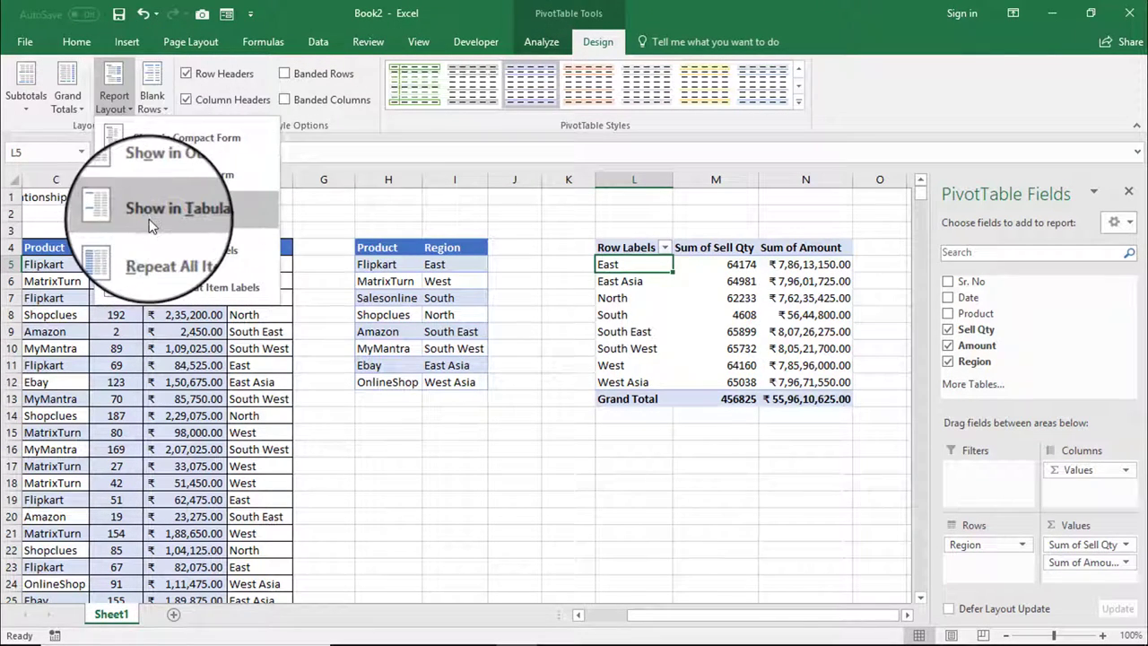
{"action": "left_click", "coordinate": [170, 212]}
{"action": "left_click", "coordinate": [646, 298]}
{"action": "left_click", "coordinate": [619, 265]}
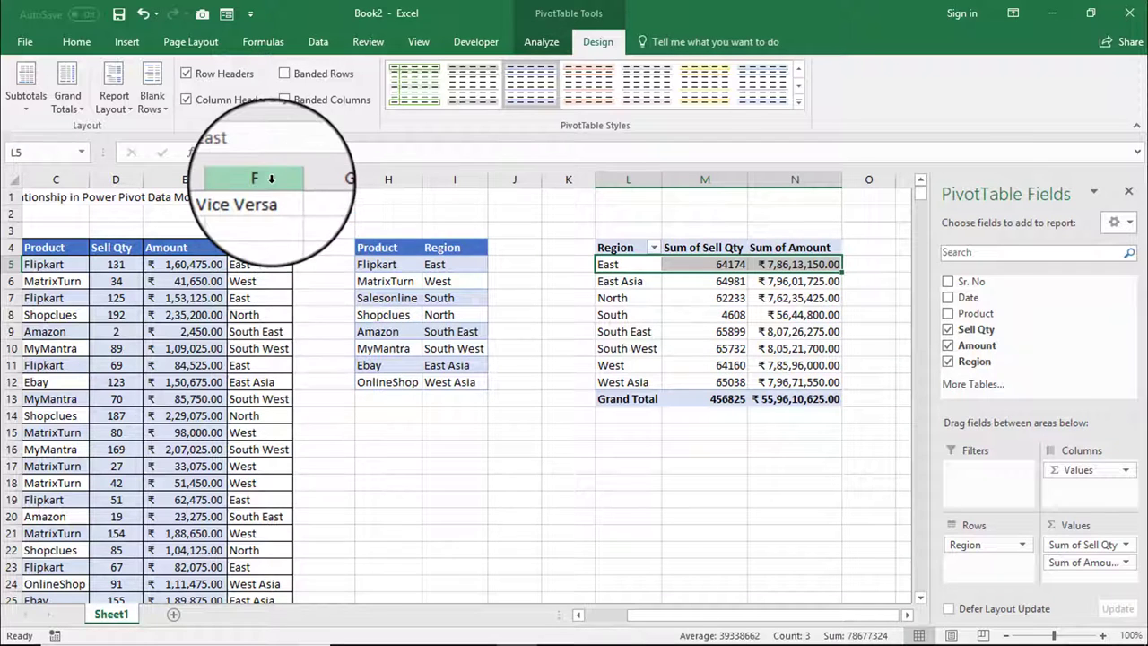
Step: Delete the Region lookup column F from the sales data
{"action": "left_click", "coordinate": [271, 182]}
{"action": "right_click", "coordinate": [272, 184]}
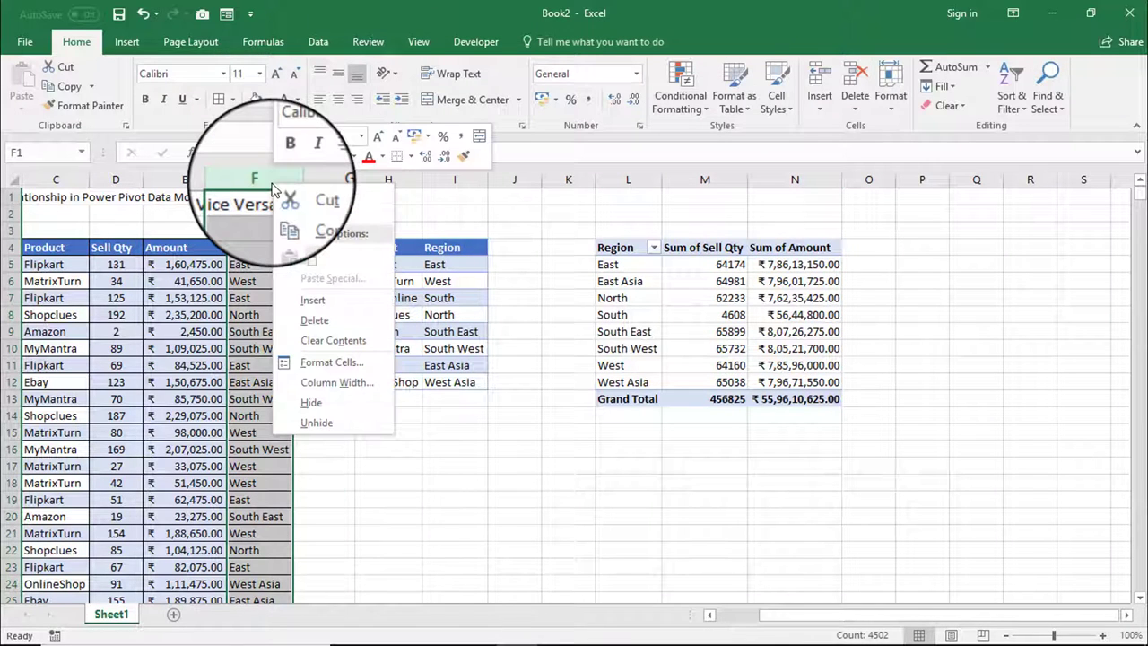
{"action": "left_click", "coordinate": [314, 321]}
{"action": "left_click", "coordinate": [323, 431]}
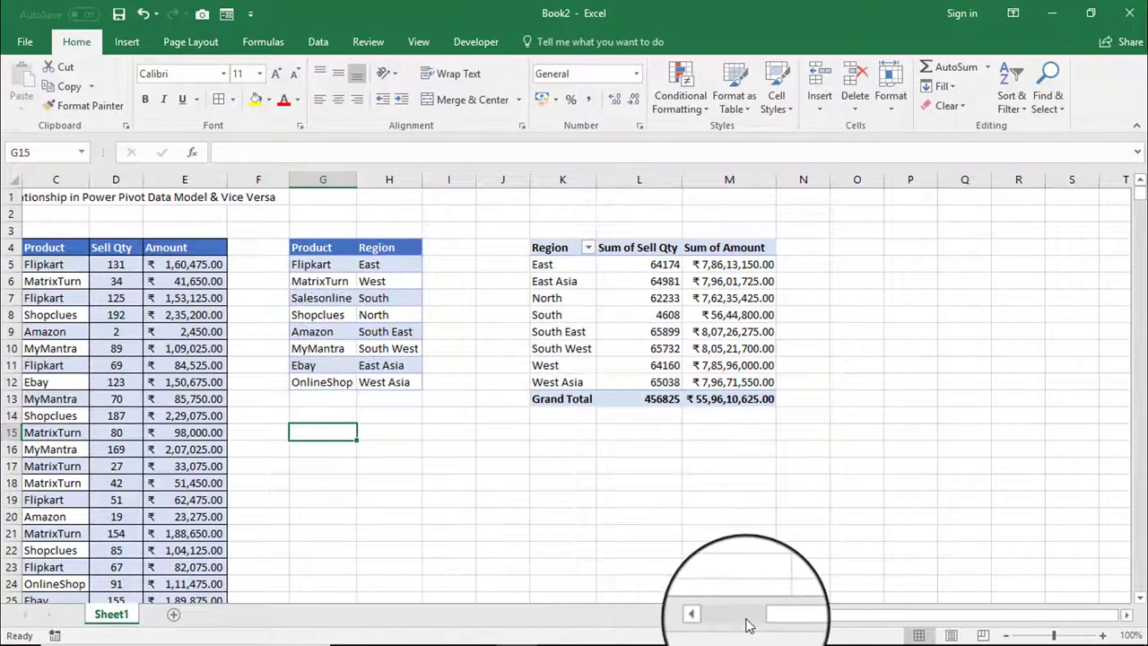
{"action": "double_click", "coordinate": [709, 615]}
Step: Convert the sales records from A4 down into a table with headers
{"action": "left_click", "coordinate": [56, 248]}
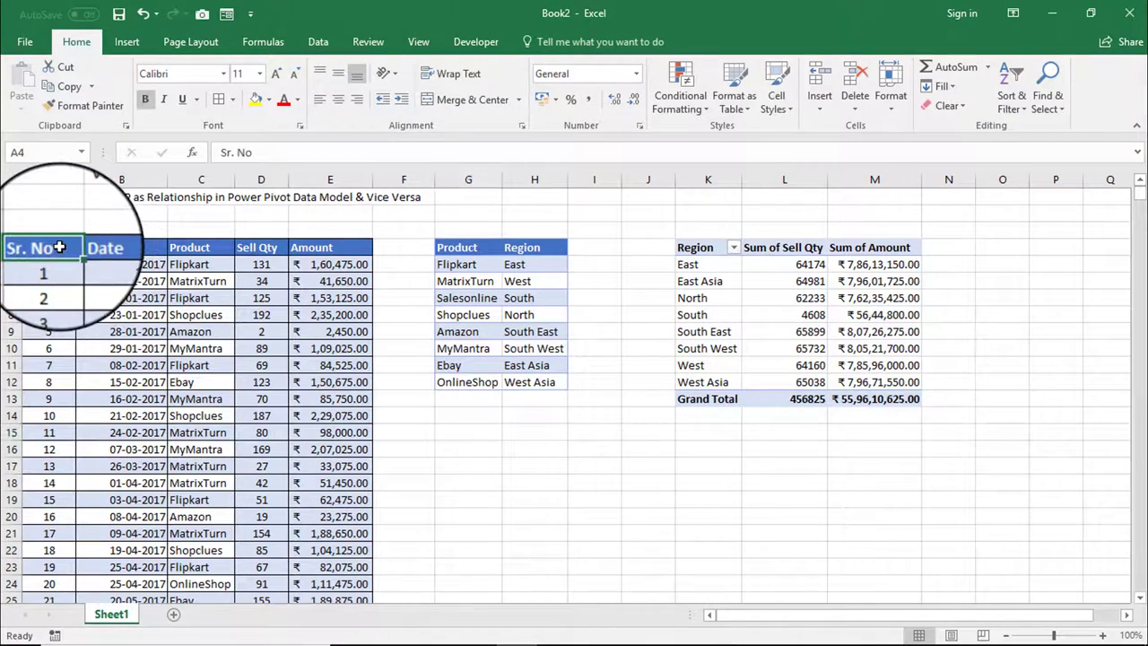
{"action": "key", "text": "ctrl+shift+Down"}
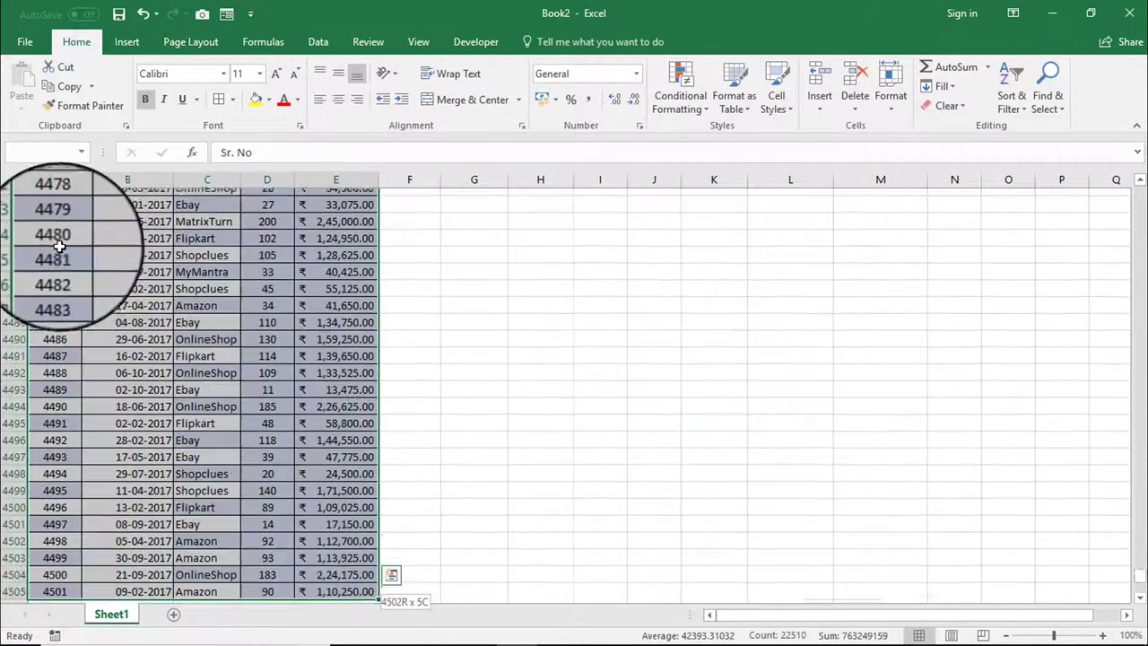
{"action": "scroll", "coordinate": [58, 248], "scroll_direction": "up", "scroll_amount": 3}
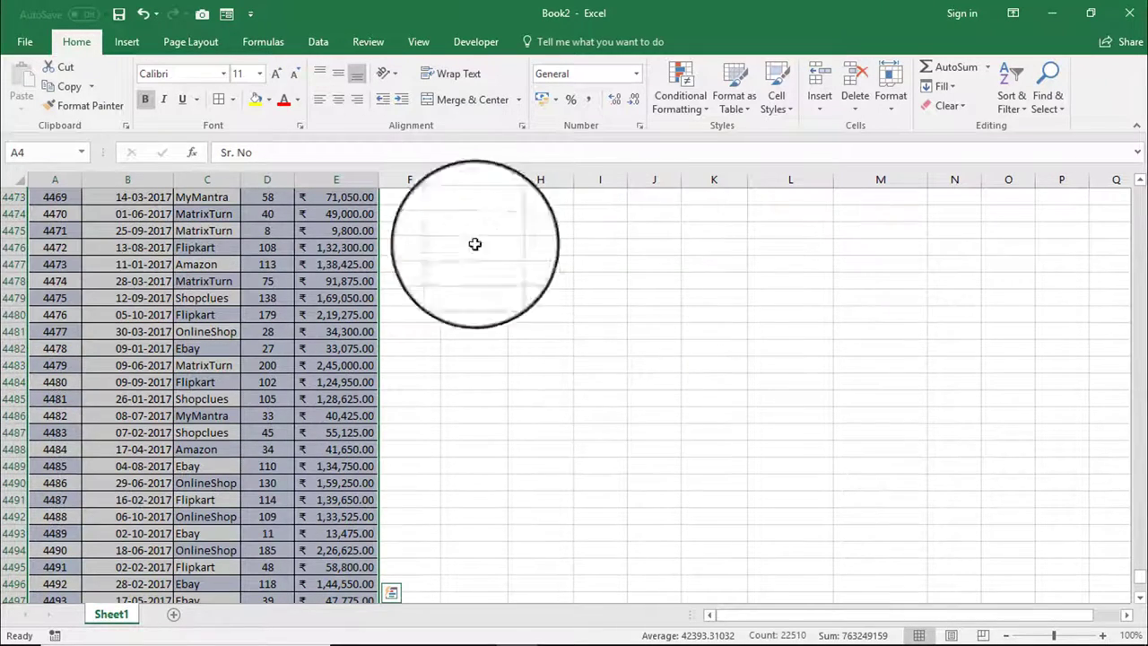
{"action": "left_click_drag", "start_coordinate": [1138, 575], "coordinate": [1138, 192]}
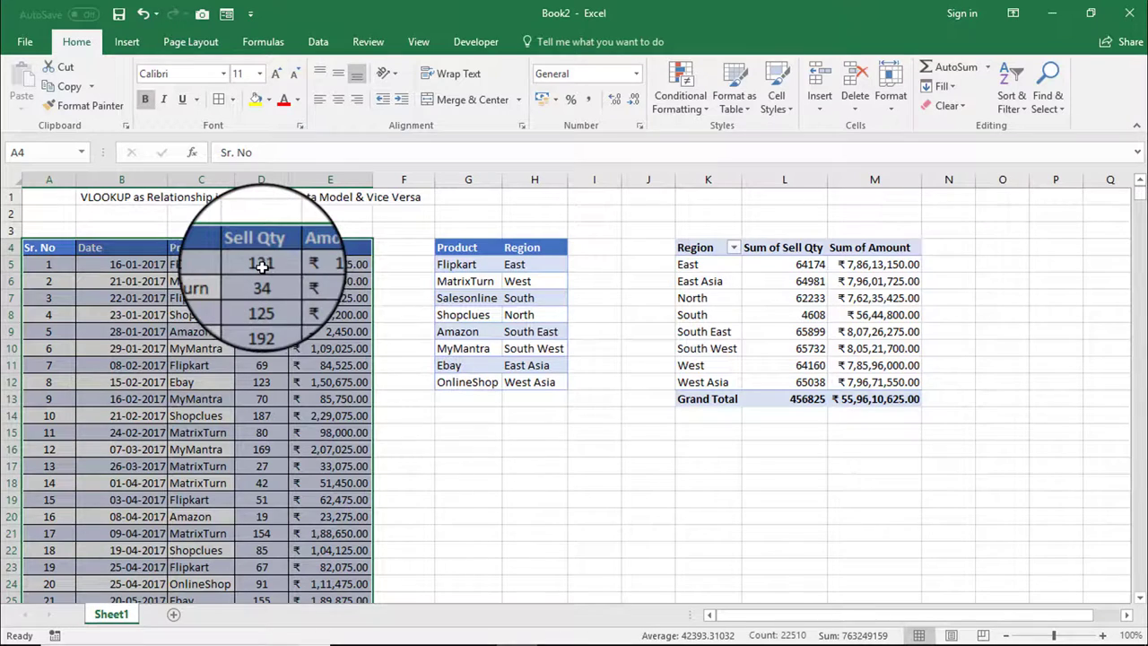
{"action": "key", "text": "ctrl+t"}
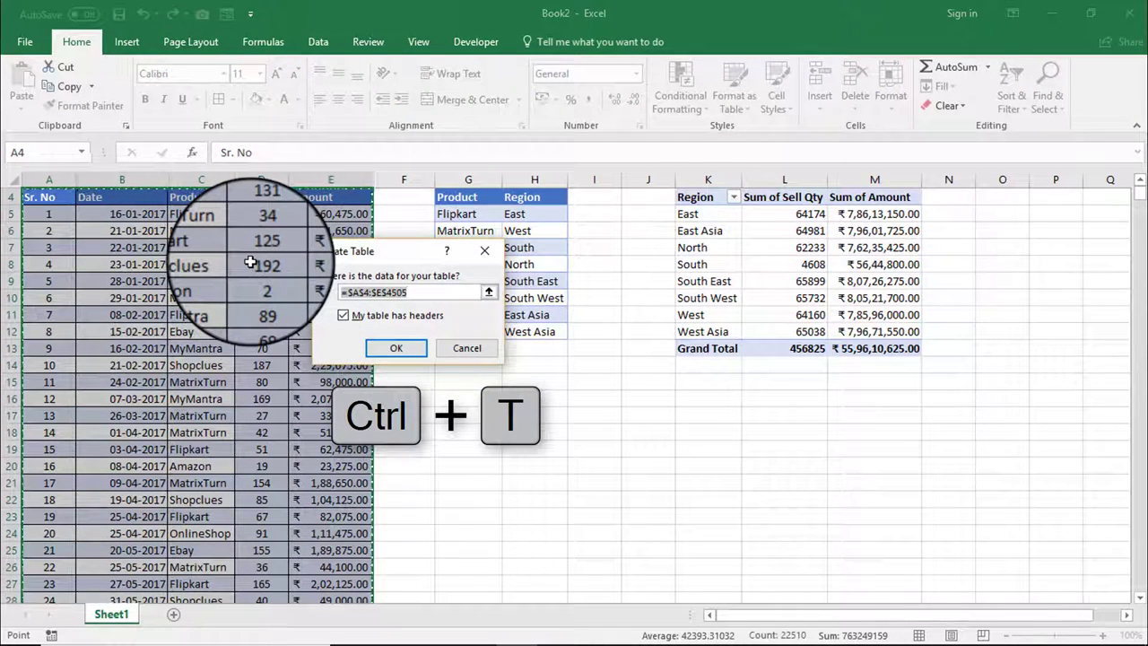
{"action": "left_click", "coordinate": [392, 348]}
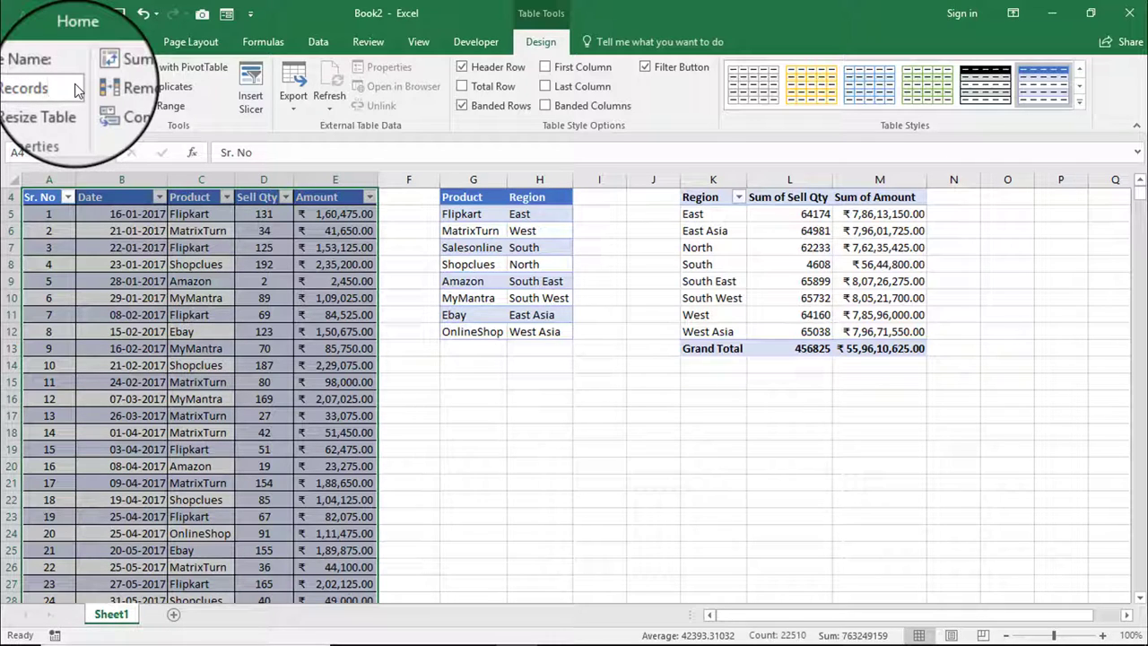
Step: Convert the Product–Region range G4:H12 into a table with headers
{"action": "left_click_drag", "start_coordinate": [466, 198], "coordinate": [558, 333]}
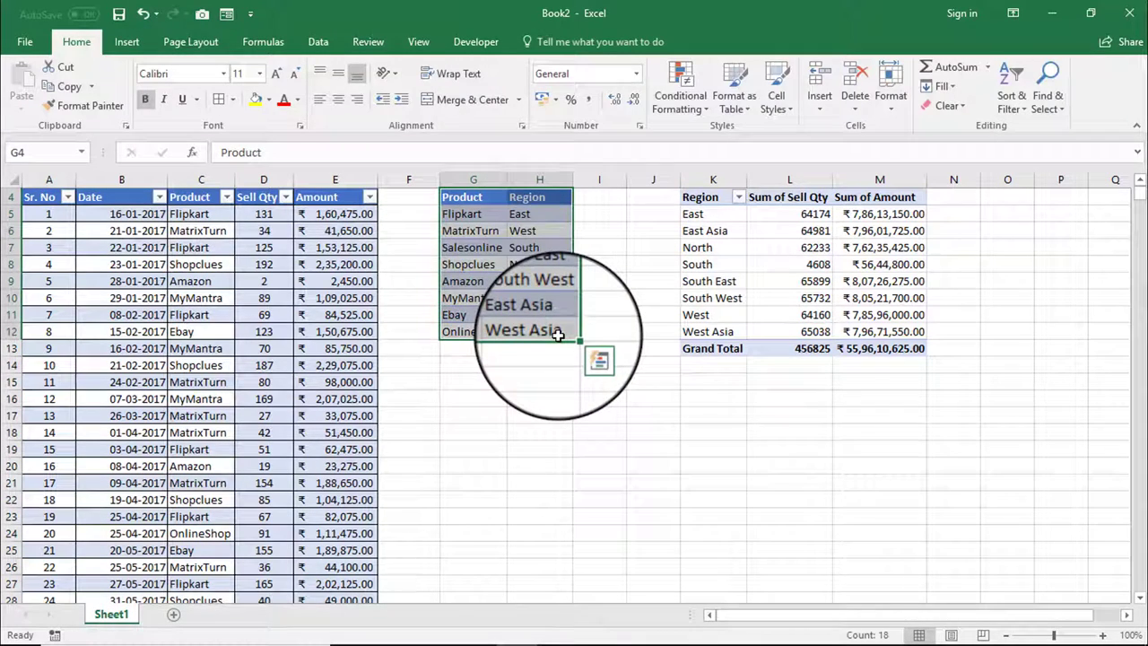
{"action": "key", "text": "ctrl+t"}
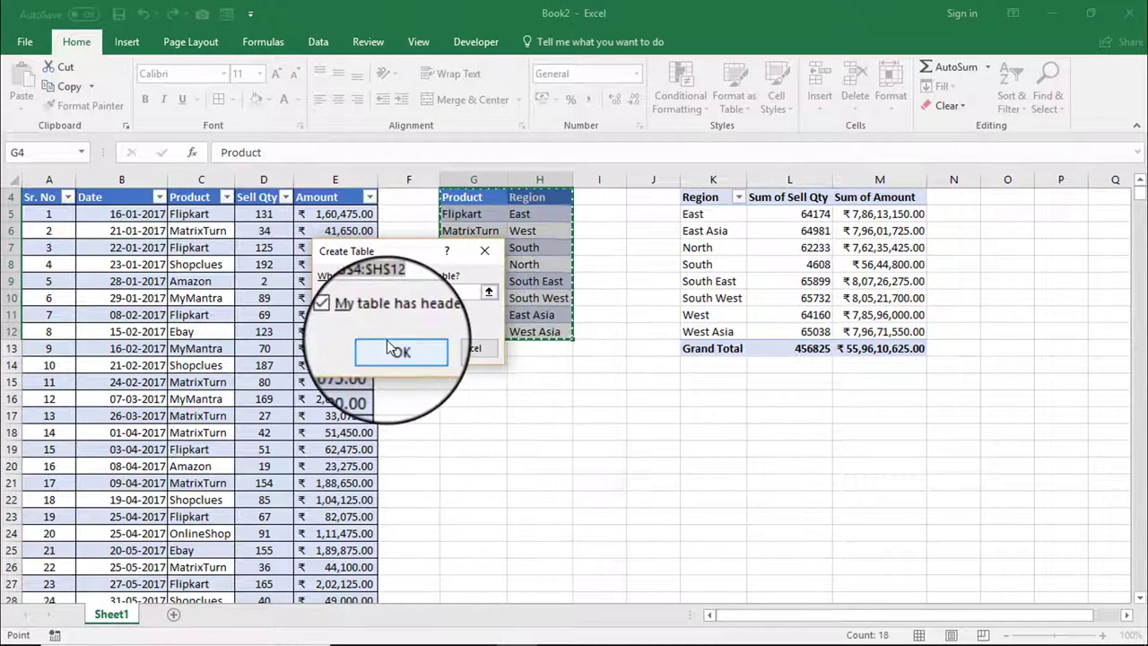
{"action": "left_click", "coordinate": [394, 348]}
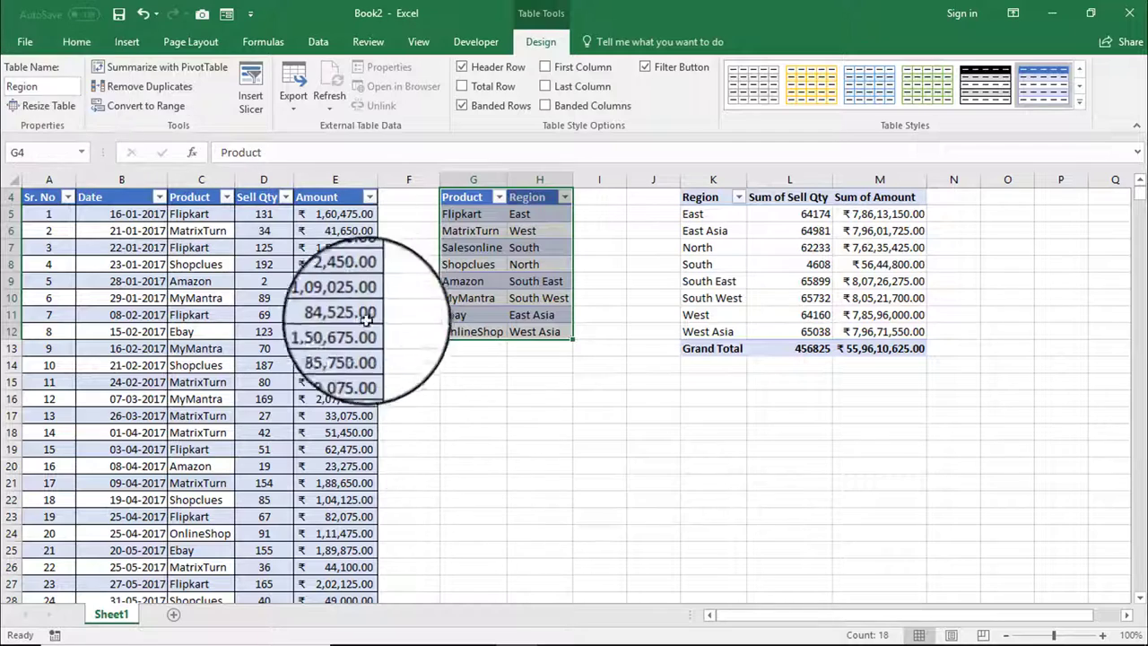
{"action": "left_click", "coordinate": [473, 432]}
{"action": "scroll", "coordinate": [436, 308], "scroll_direction": "up", "scroll_amount": 1}
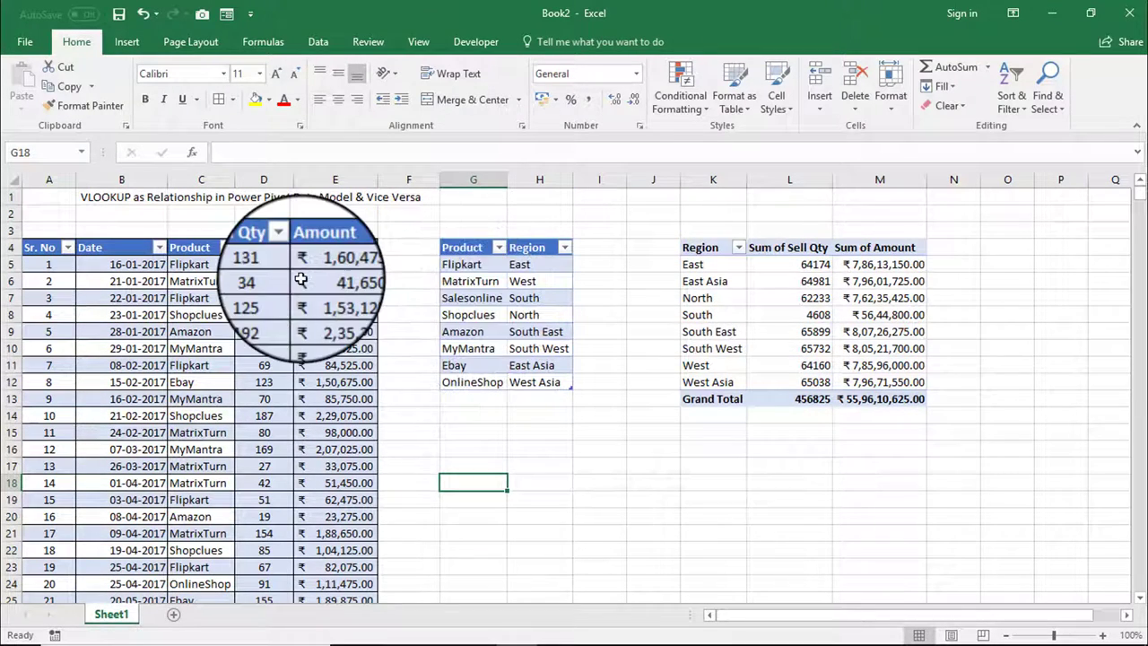
{"action": "left_click_drag", "start_coordinate": [473, 298], "coordinate": [539, 298]}
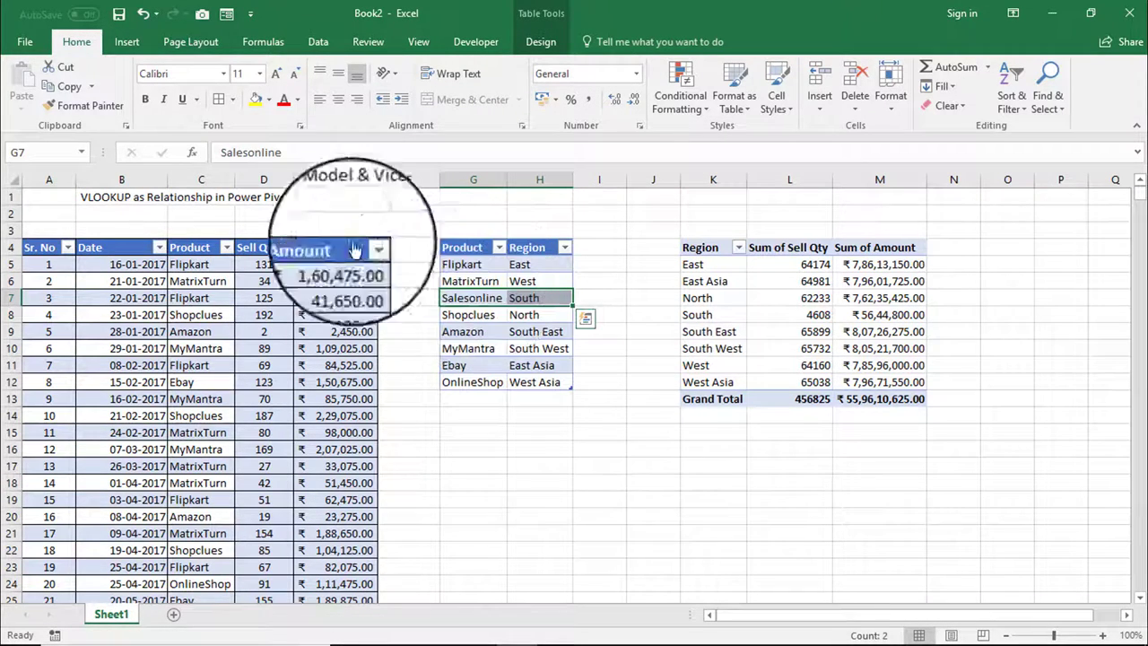
Step: Enable the Microsoft Power Pivot for Excel COM add-in through Excel Options
{"action": "left_click", "coordinate": [14, 43]}
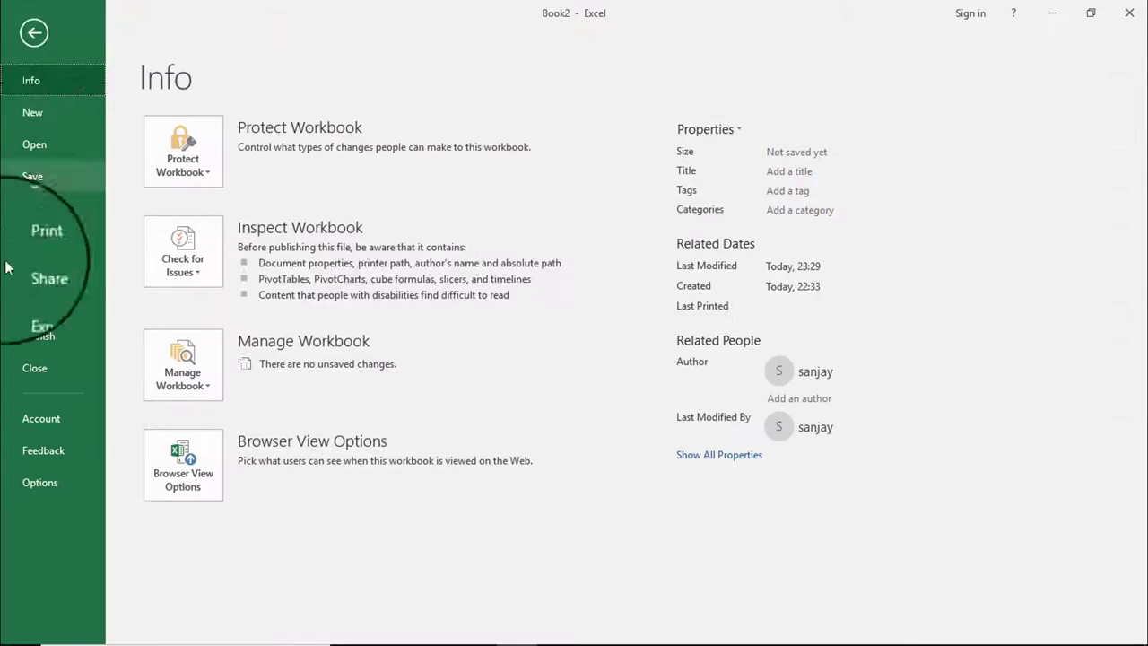
{"action": "left_click", "coordinate": [27, 488]}
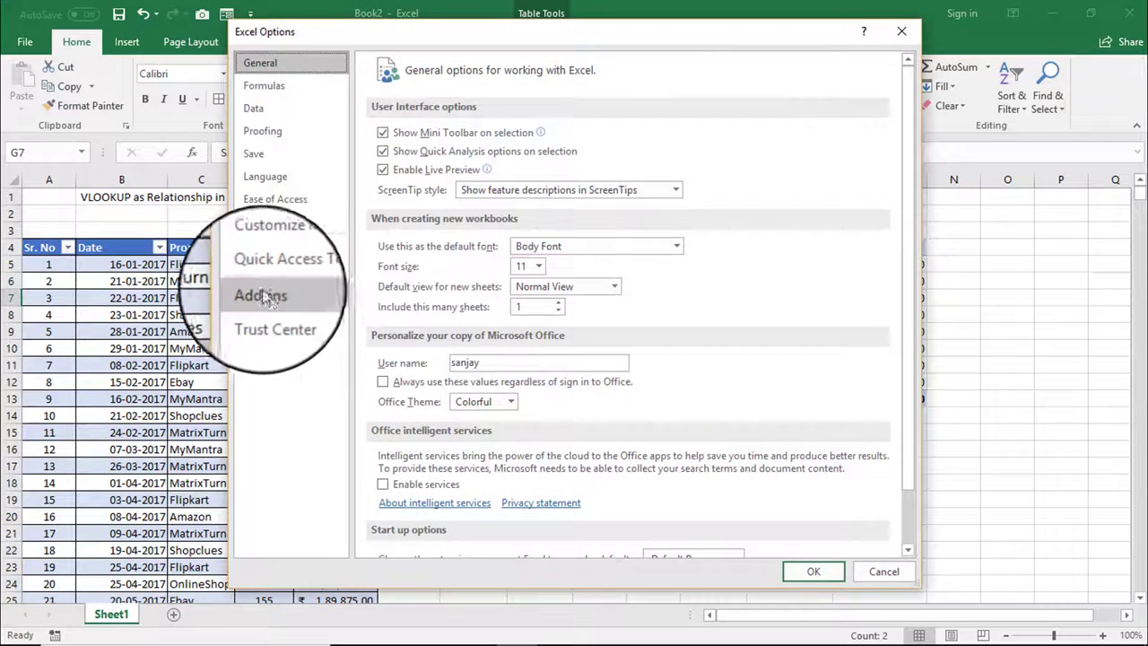
{"action": "left_click", "coordinate": [268, 293]}
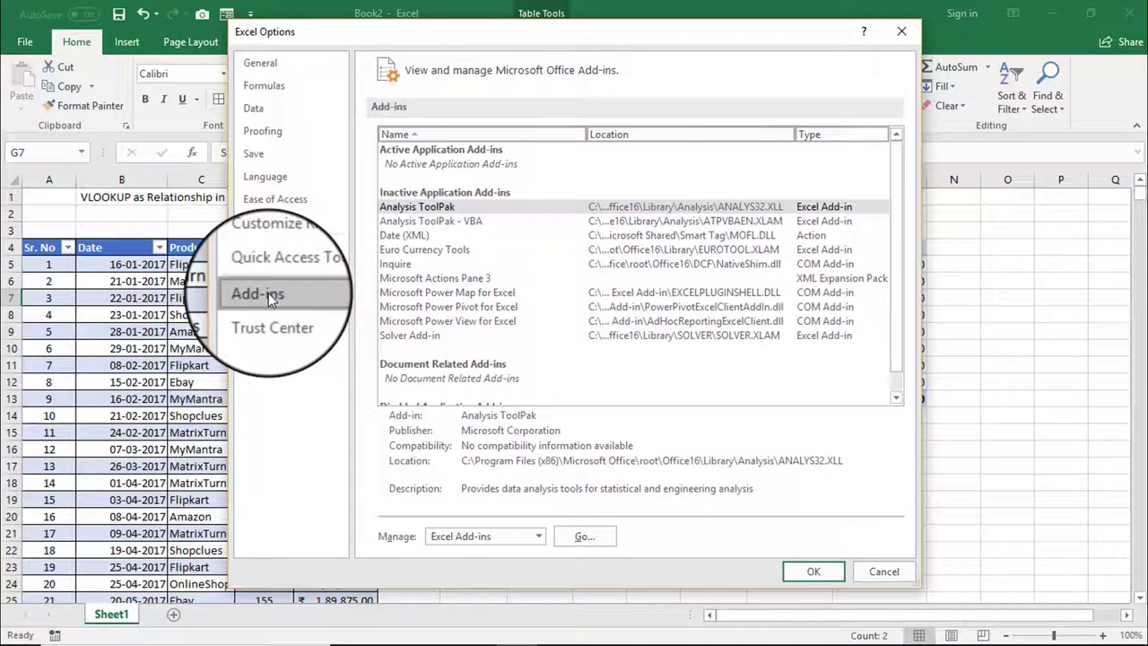
{"action": "left_click", "coordinate": [484, 538]}
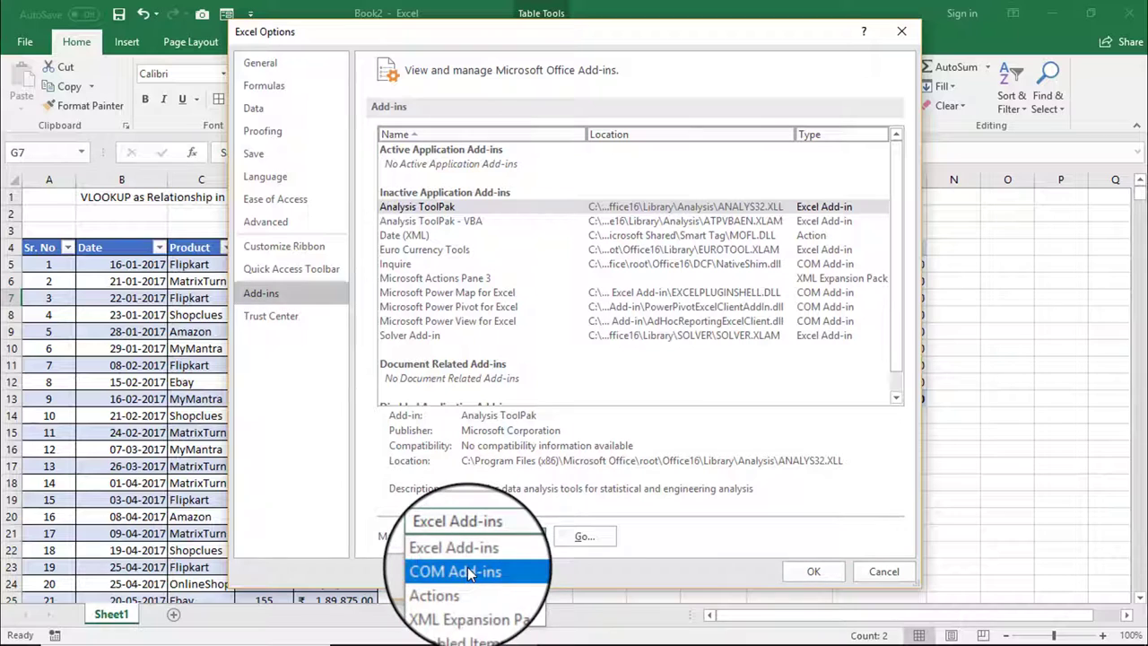
{"action": "left_click", "coordinate": [467, 567]}
{"action": "left_click", "coordinate": [584, 537]}
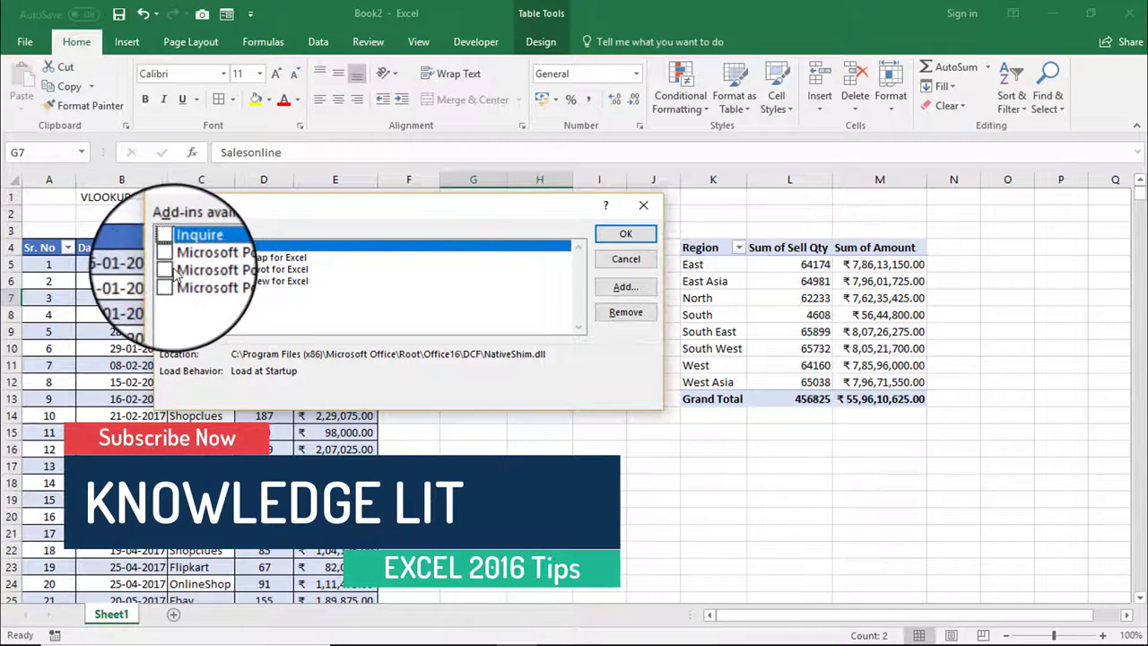
{"action": "left_click", "coordinate": [166, 271]}
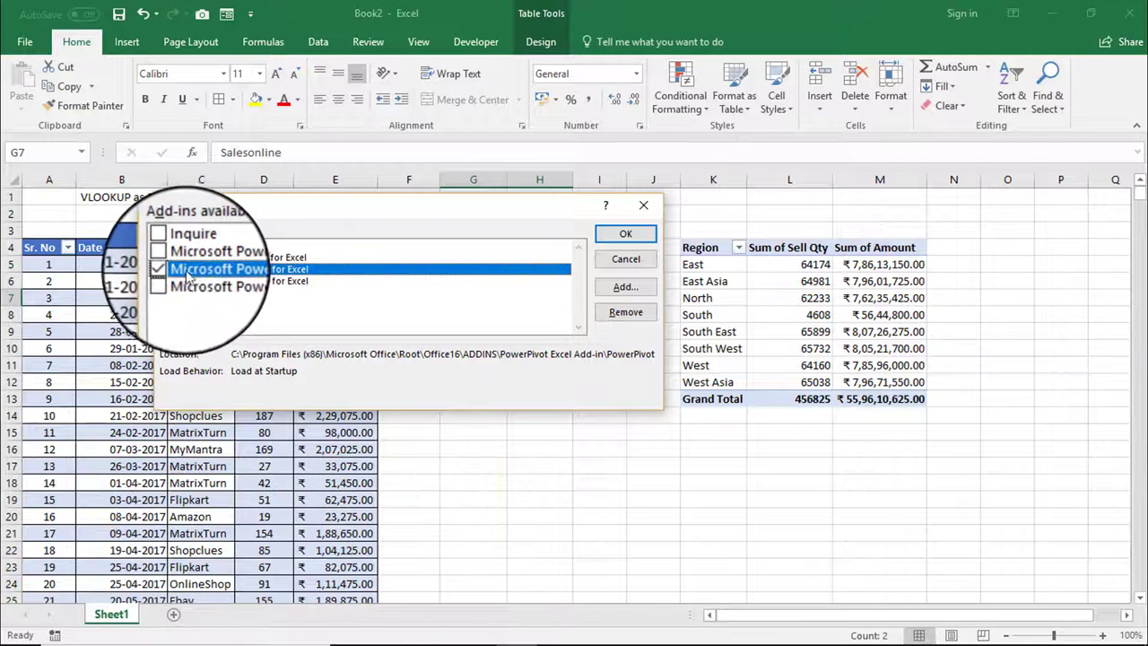
{"action": "left_click", "coordinate": [626, 233]}
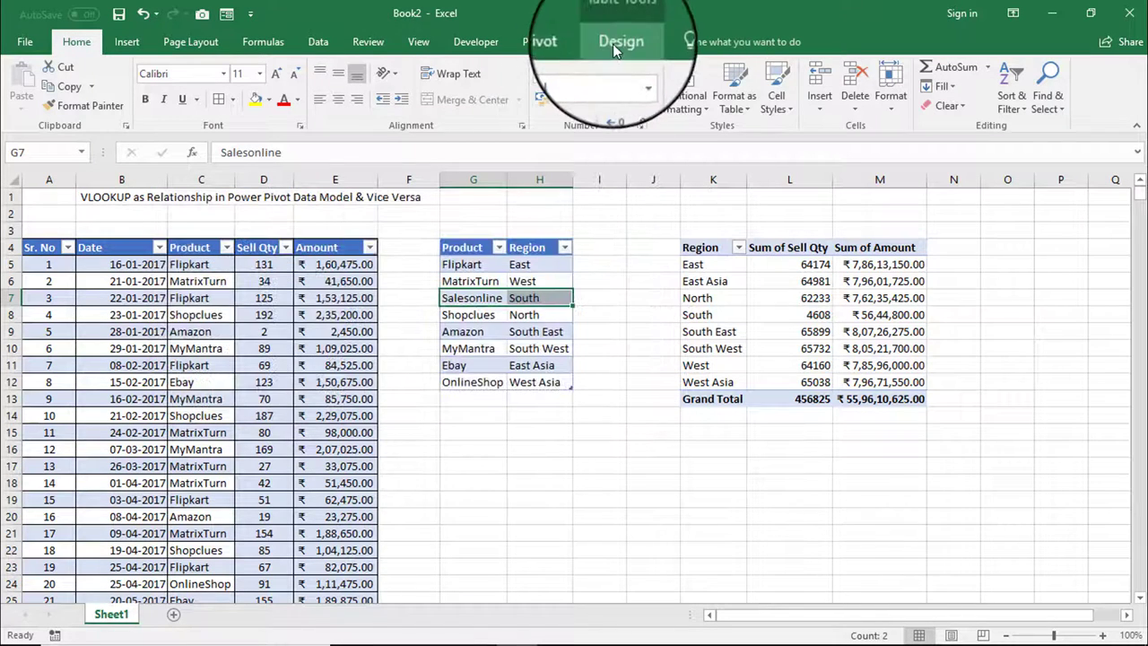
{"action": "left_click", "coordinate": [549, 41]}
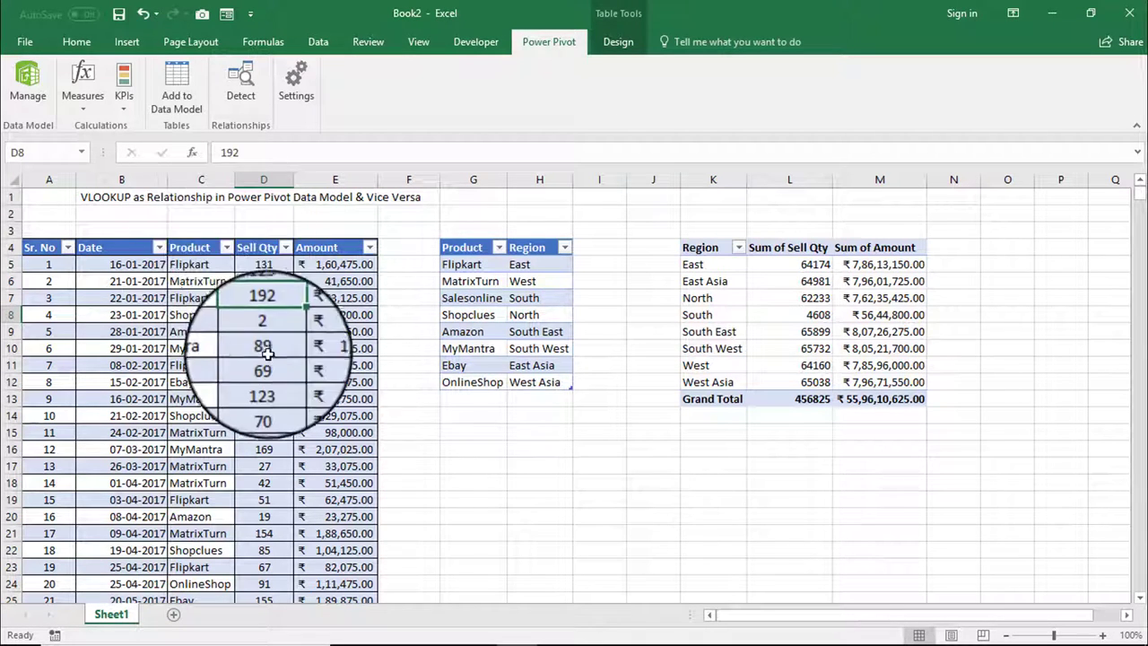
Step: Check the SellRecords table's records in the Power Pivot data view
{"action": "left_click", "coordinate": [188, 310]}
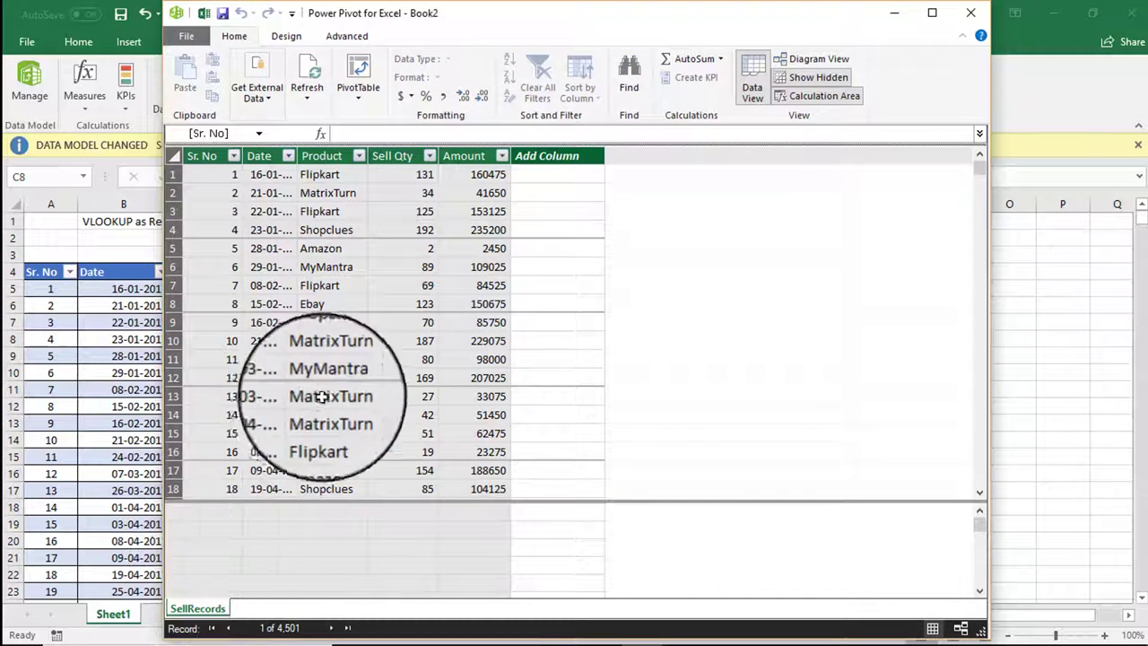
{"action": "left_click", "coordinate": [230, 413]}
{"action": "scroll", "coordinate": [223, 466], "scroll_direction": "down", "scroll_amount": 2}
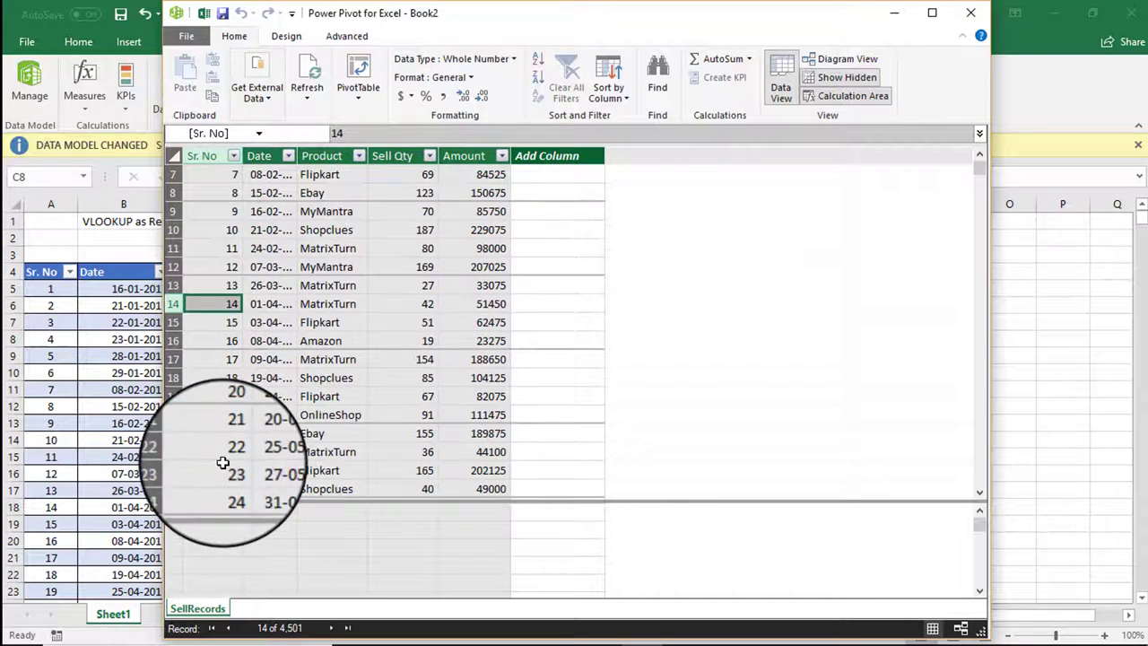
{"action": "scroll", "coordinate": [223, 462], "scroll_direction": "down", "scroll_amount": 2}
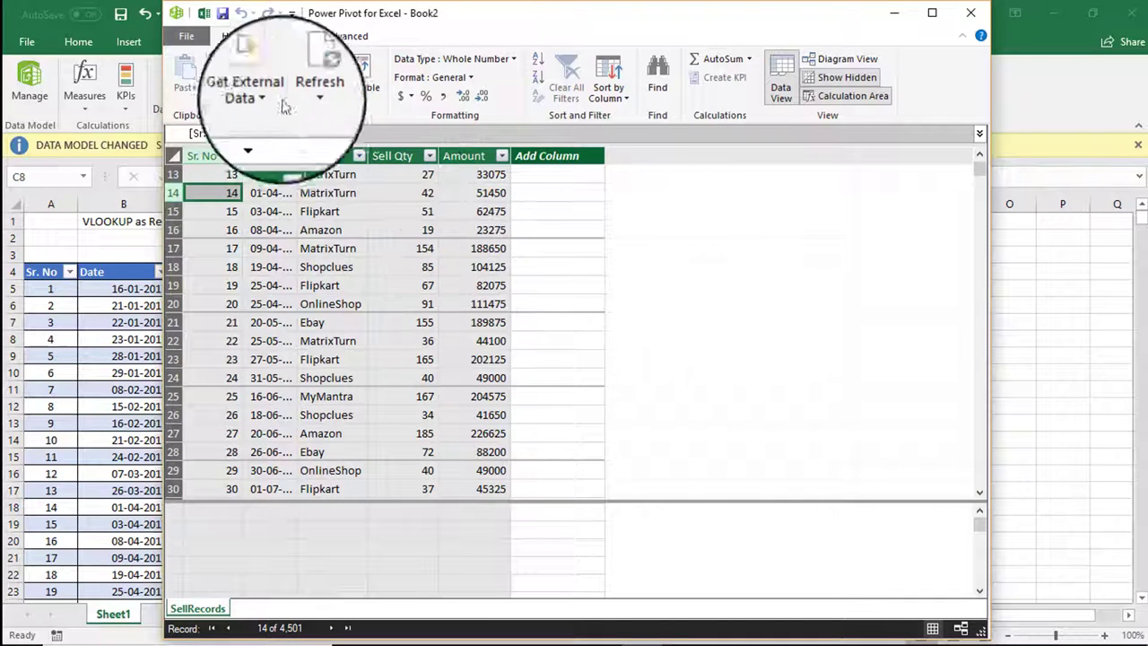
{"action": "left_click", "coordinate": [128, 443]}
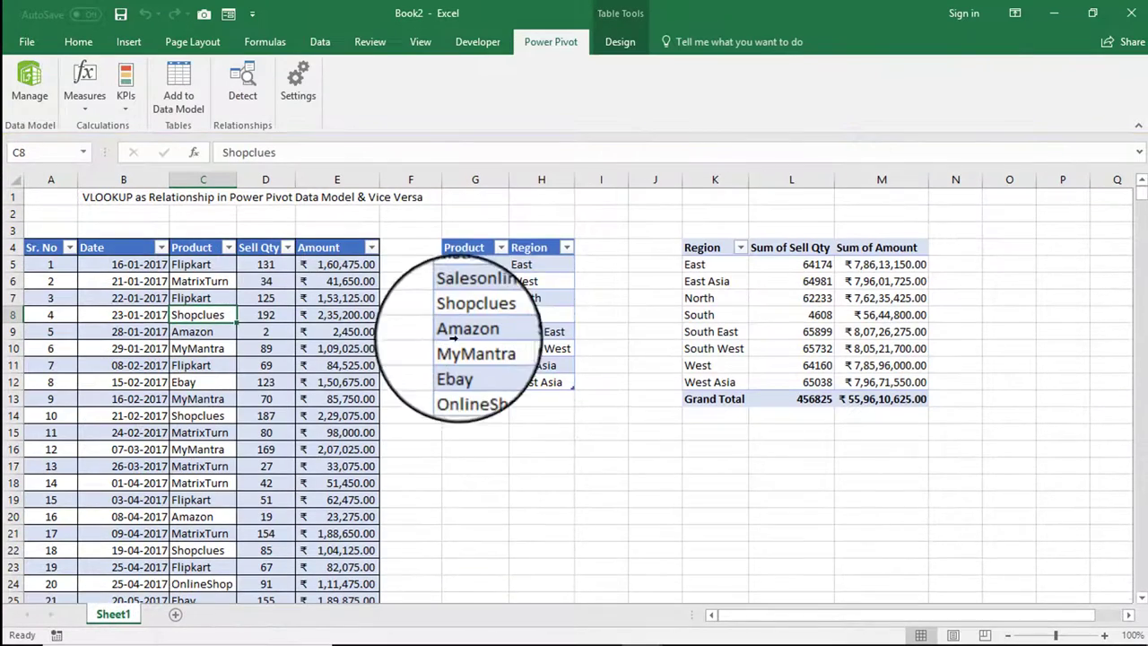
Step: Add the Region table to the data model and compare it with SellRecords
{"action": "left_click", "coordinate": [472, 298]}
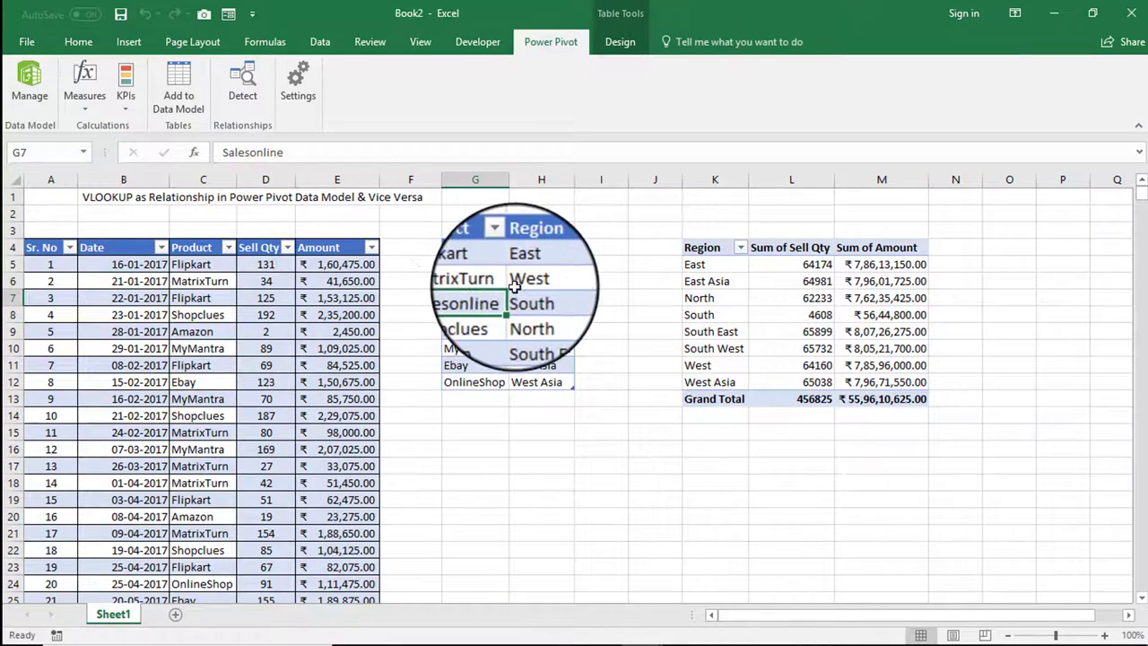
{"action": "left_click", "coordinate": [177, 81]}
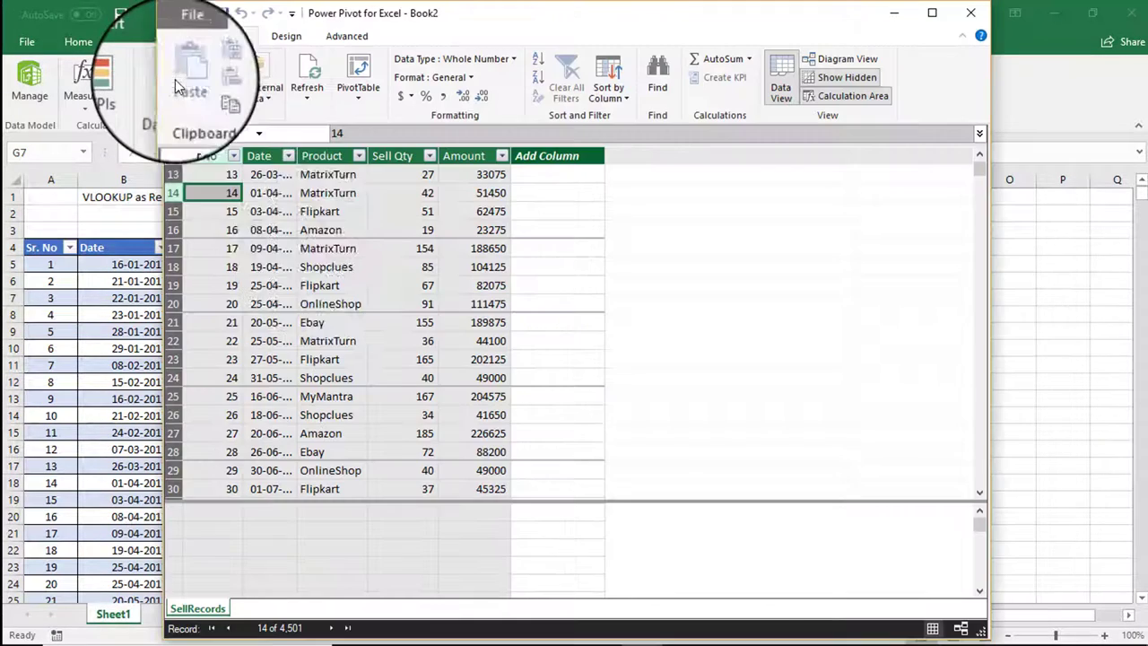
{"action": "left_click", "coordinate": [251, 608]}
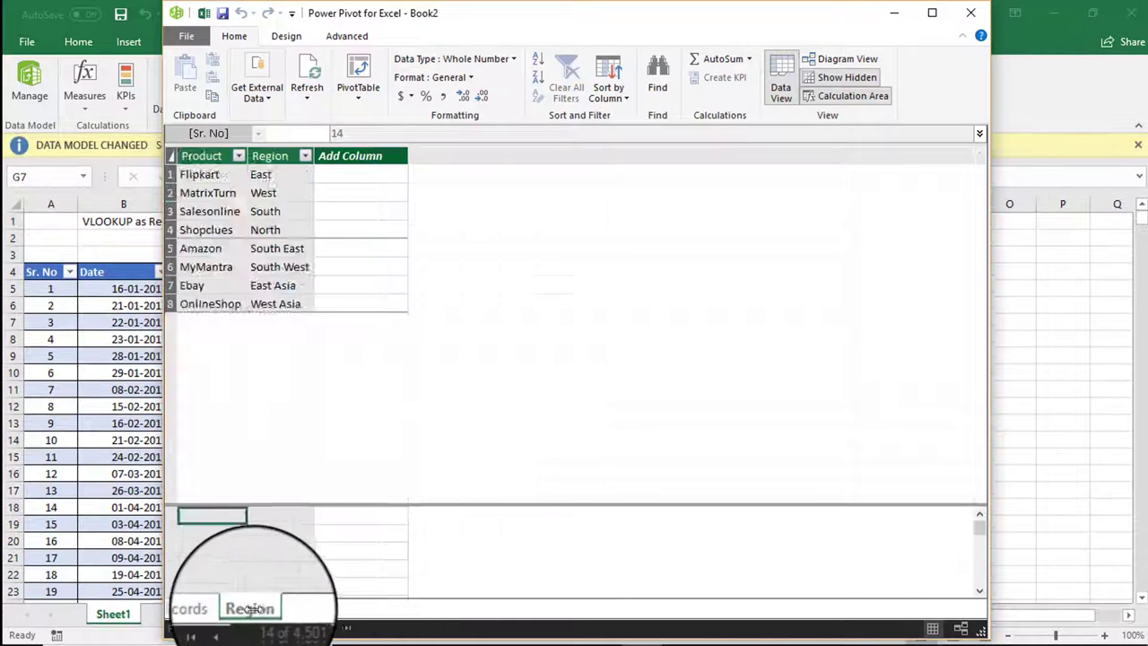
{"action": "left_click", "coordinate": [215, 609]}
{"action": "left_click", "coordinate": [261, 609]}
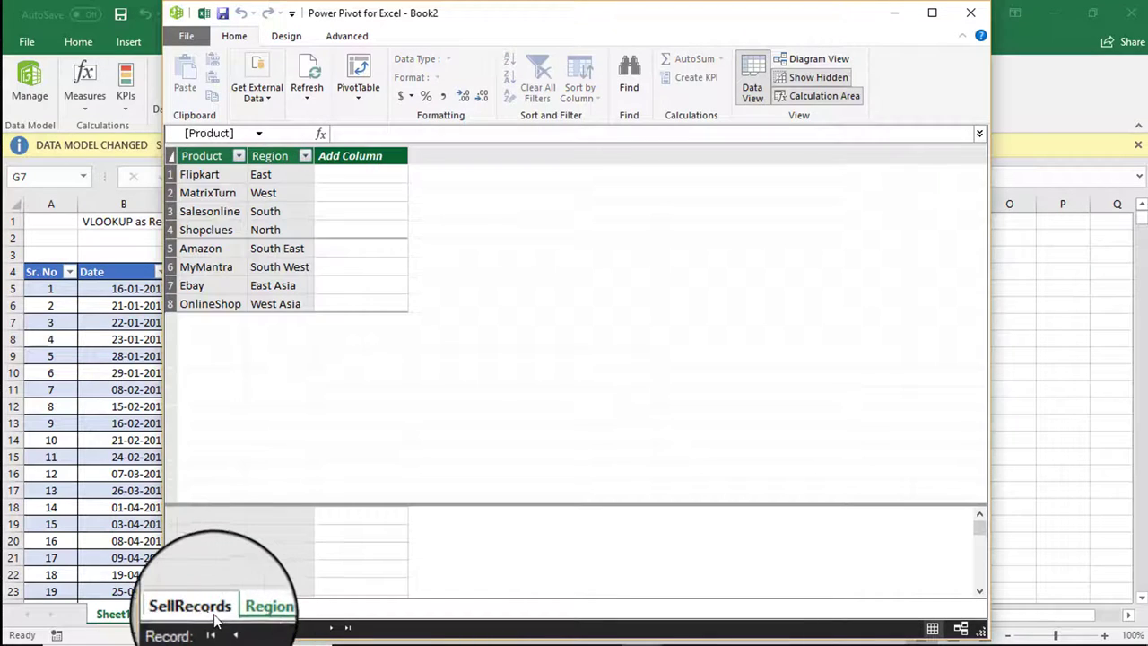
{"action": "left_click", "coordinate": [188, 609]}
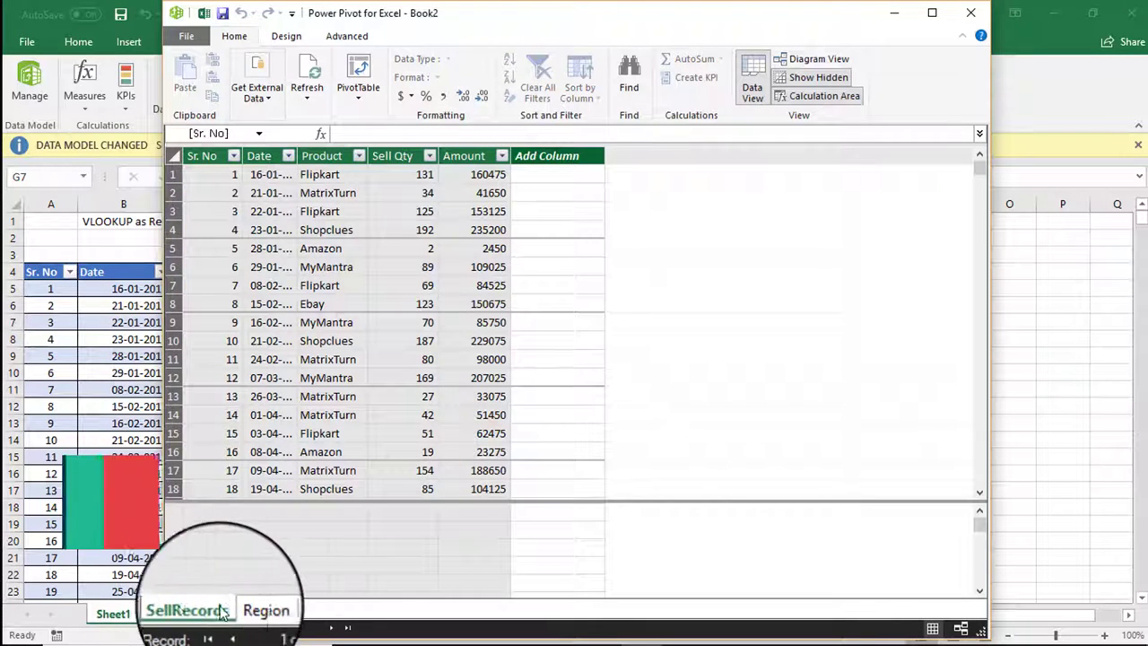
{"action": "left_click", "coordinate": [251, 609]}
{"action": "left_click", "coordinate": [193, 609]}
{"action": "left_click", "coordinate": [251, 609]}
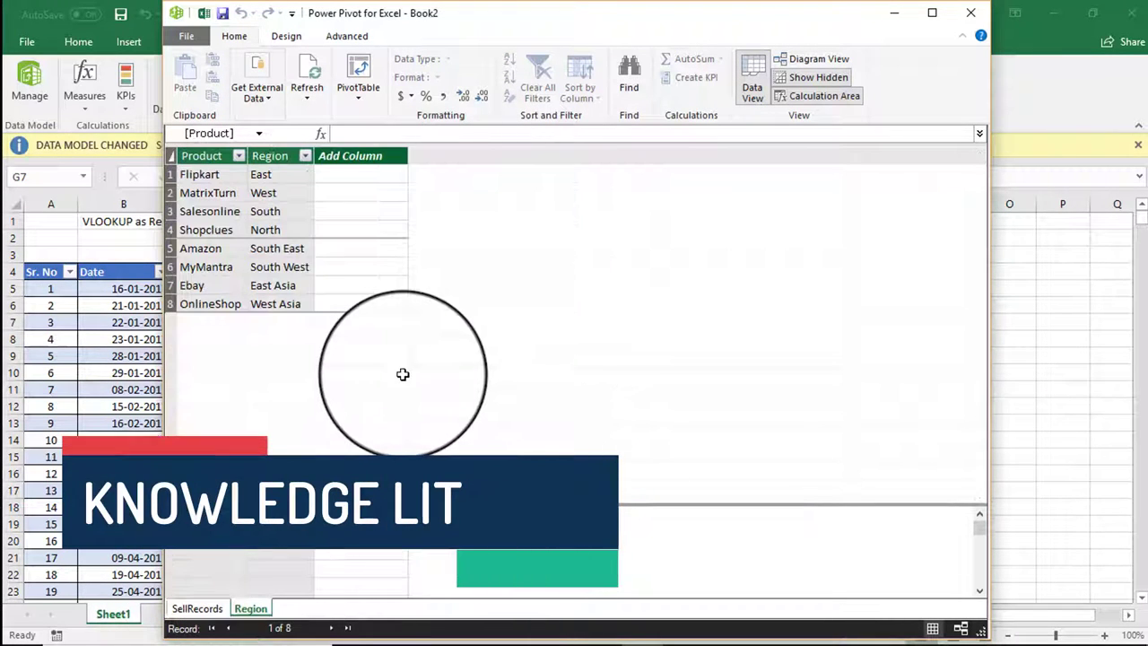
{"action": "left_click", "coordinate": [196, 609]}
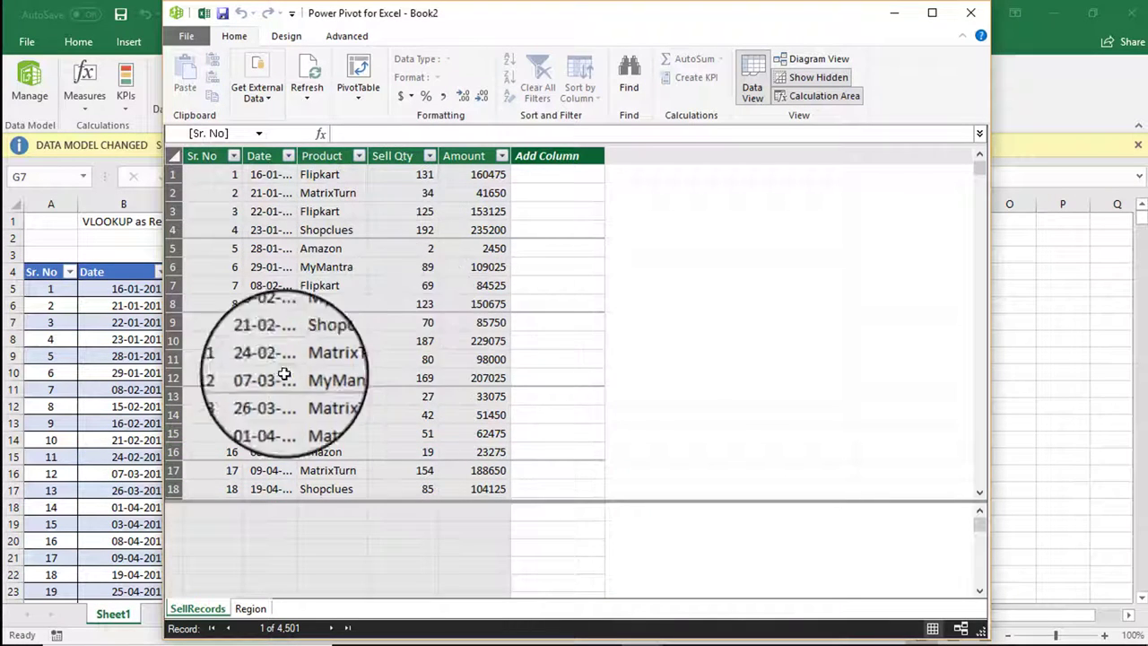
{"action": "left_click", "coordinate": [252, 609]}
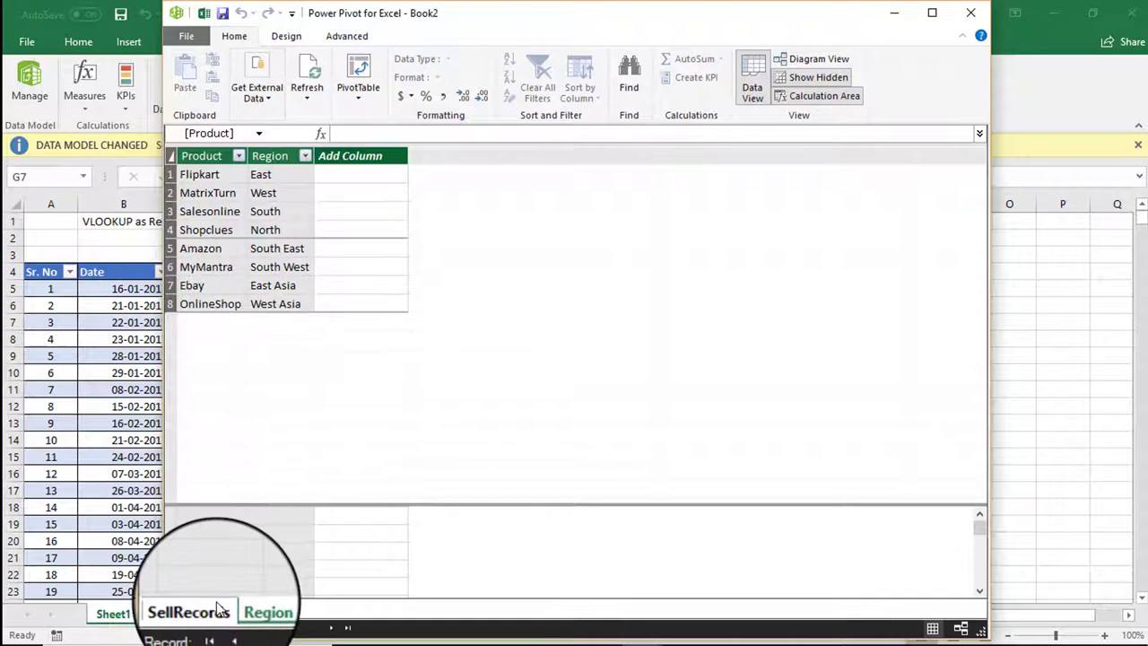
{"action": "left_click", "coordinate": [188, 612]}
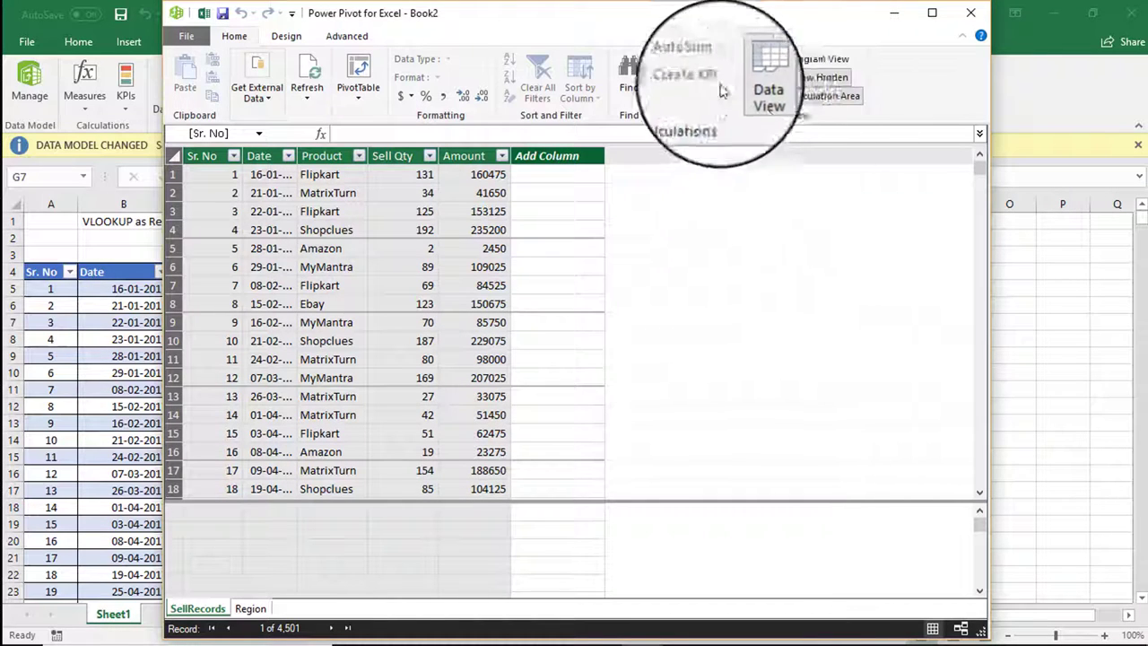
Step: In Diagram View, relate SellRecords' Product field to the Region table's Product field
{"action": "left_click", "coordinate": [812, 61]}
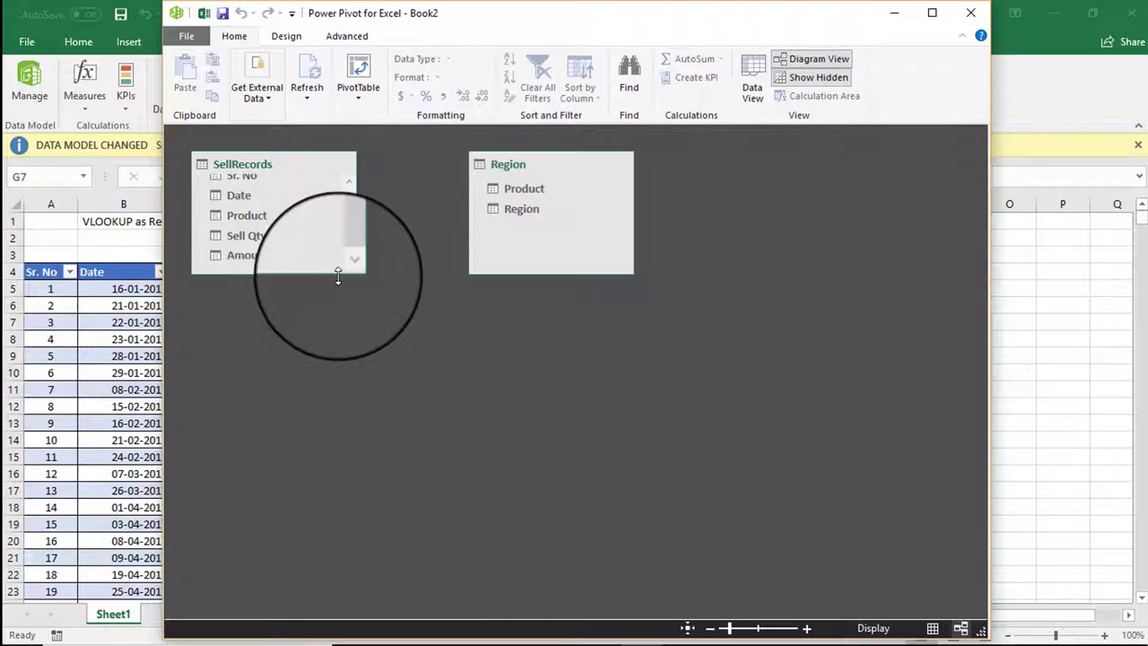
{"action": "left_click_drag", "start_coordinate": [348, 271], "coordinate": [355, 354]}
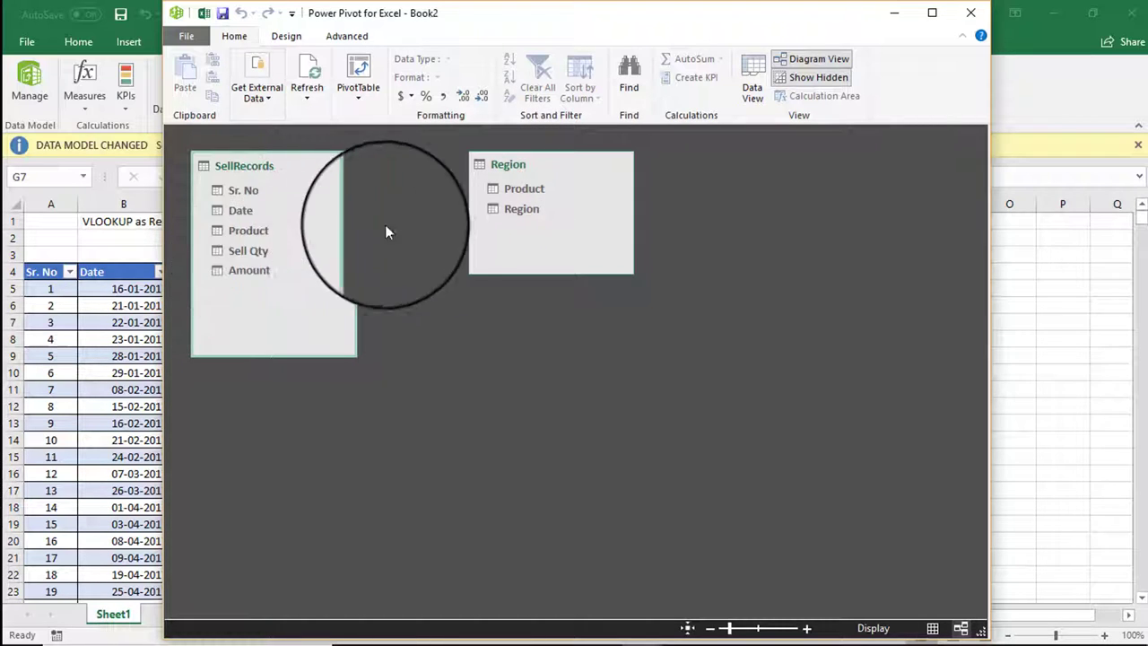
{"action": "left_click", "coordinate": [506, 188]}
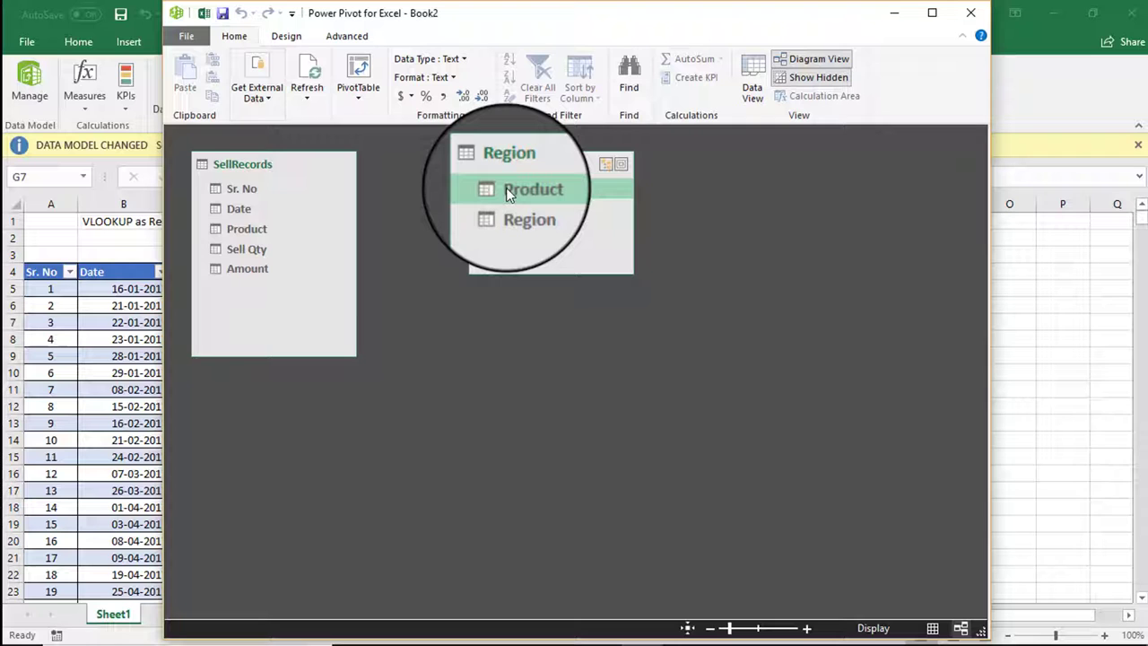
{"action": "left_click", "coordinate": [255, 232]}
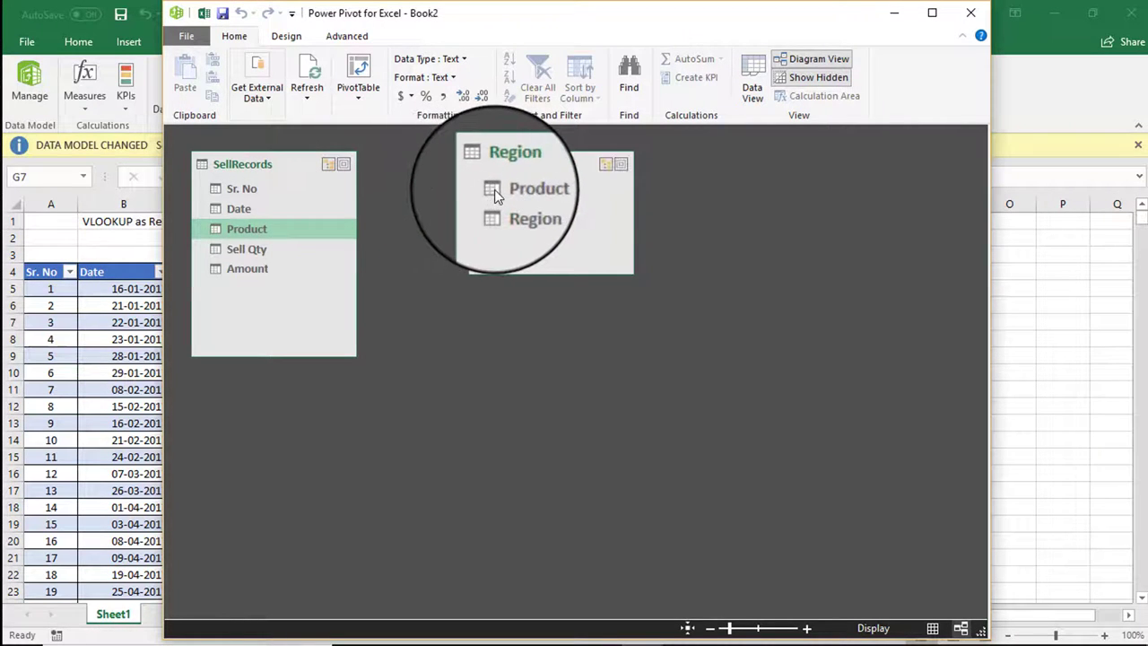
{"action": "left_click_drag", "start_coordinate": [496, 195], "coordinate": [241, 232]}
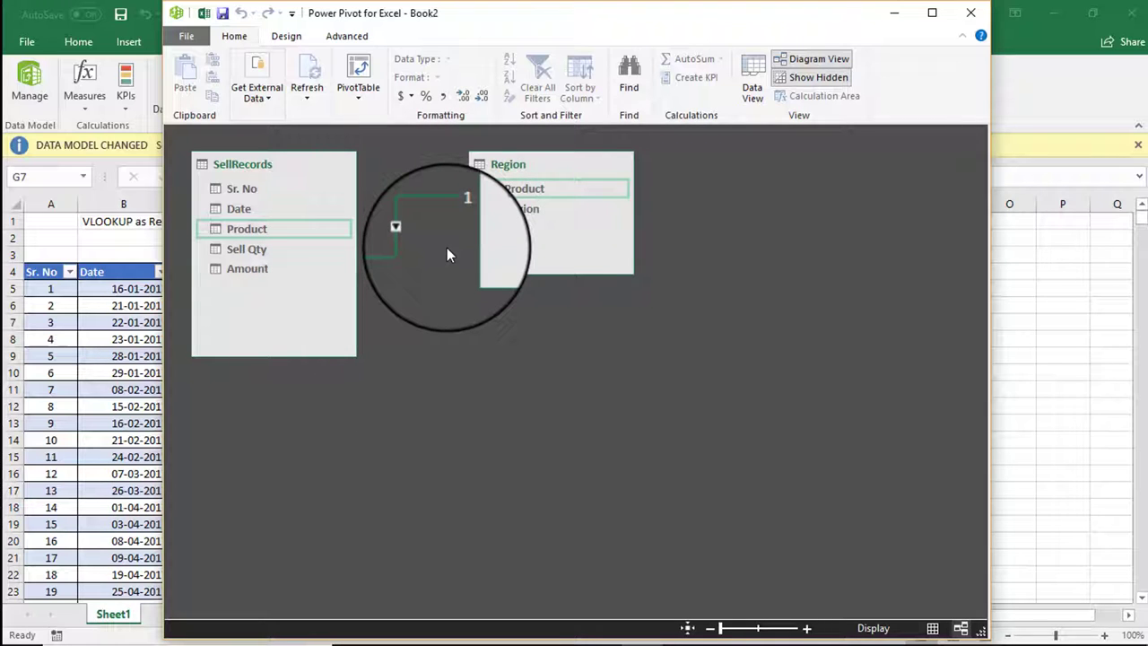
Step: Insert a data-model PivotTable on a new worksheet
{"action": "left_click", "coordinate": [361, 96]}
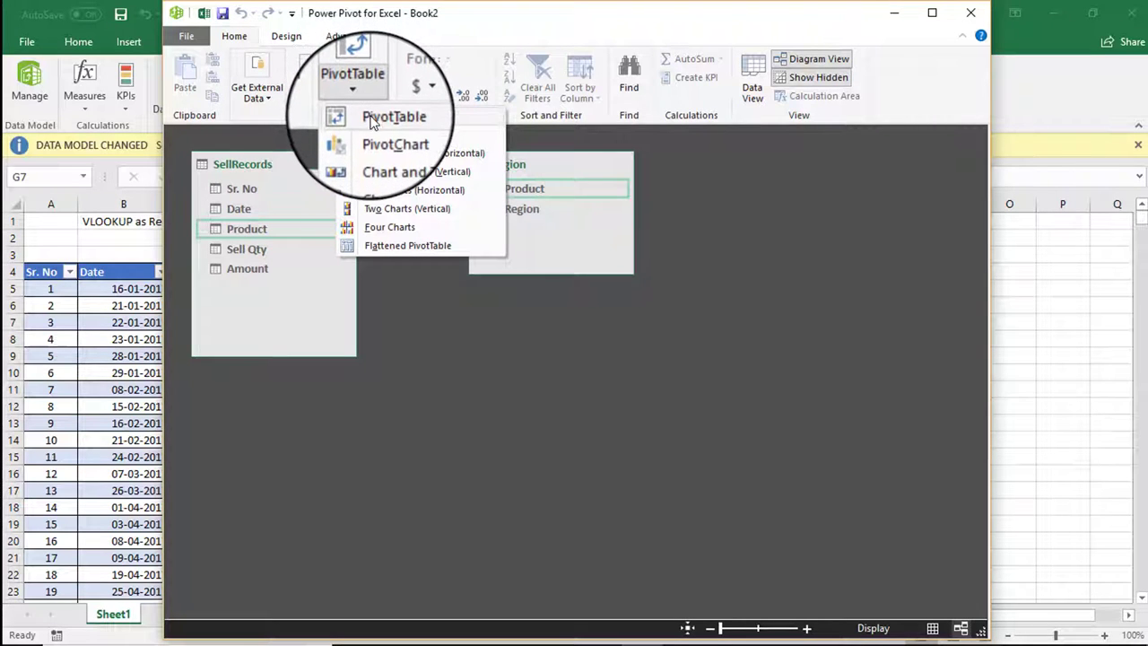
{"action": "left_click", "coordinate": [373, 120]}
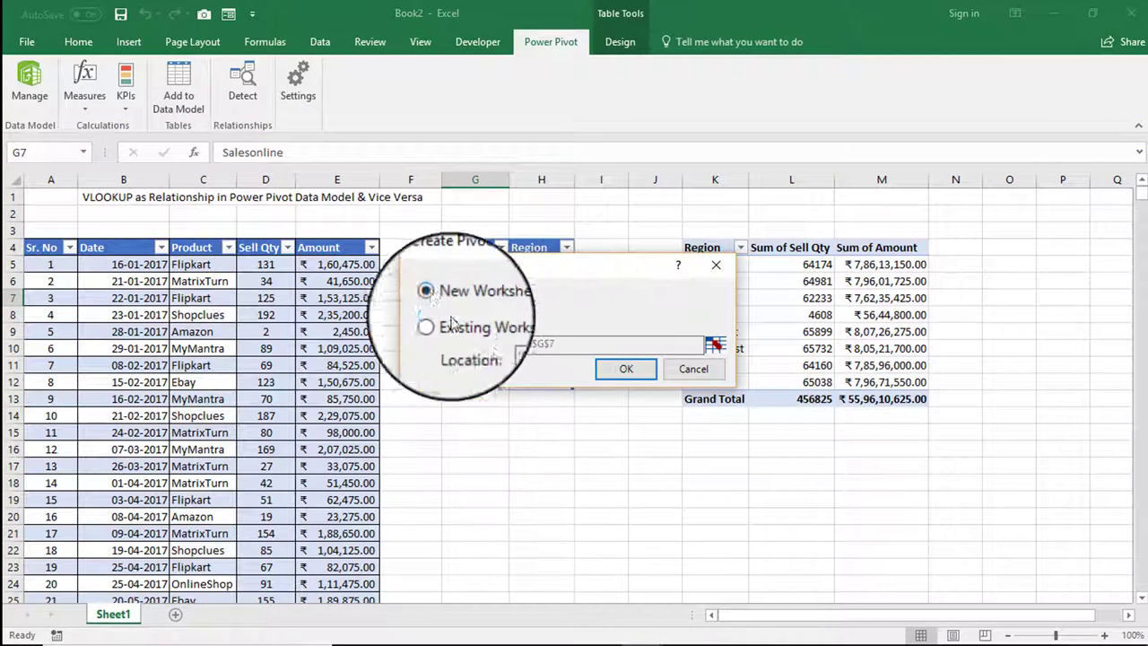
{"action": "left_click", "coordinate": [626, 369]}
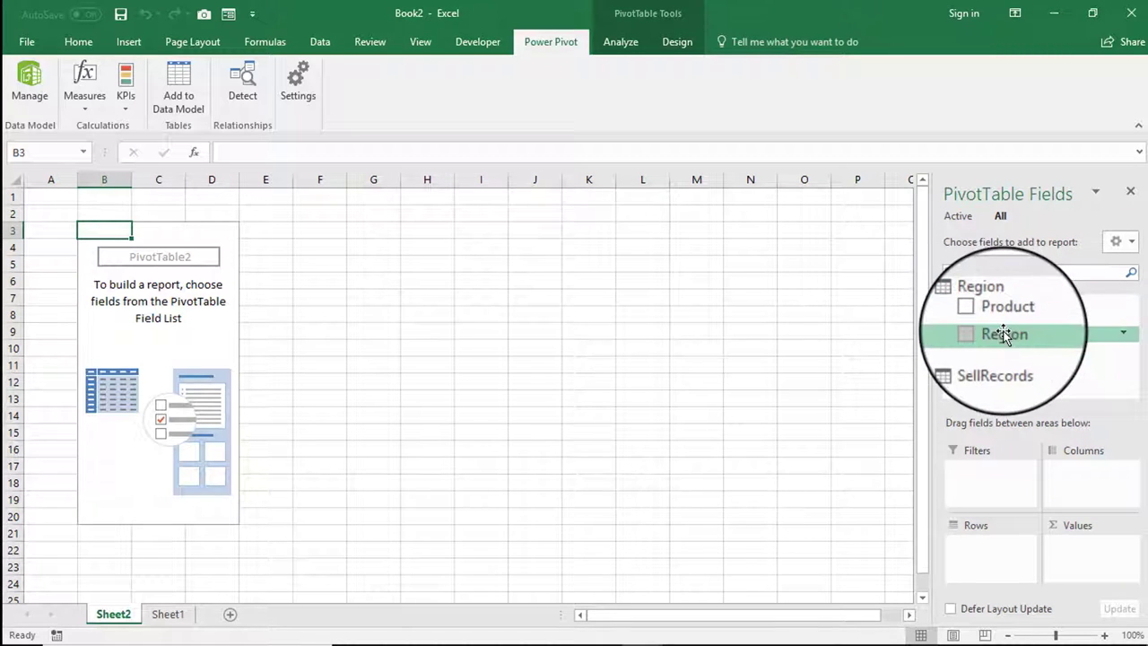
Step: Put Region in Rows and sum Sell Qty and Amount in Values
{"action": "left_click_drag", "start_coordinate": [1005, 336], "coordinate": [992, 559]}
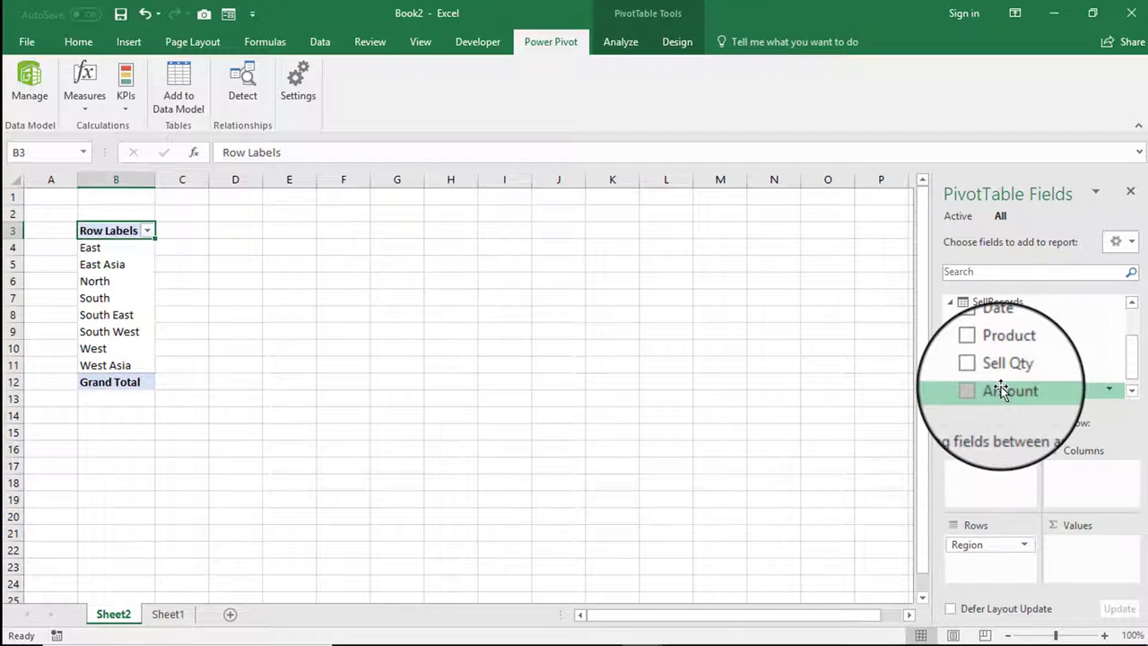
{"action": "left_click_drag", "start_coordinate": [1005, 371], "coordinate": [1084, 567]}
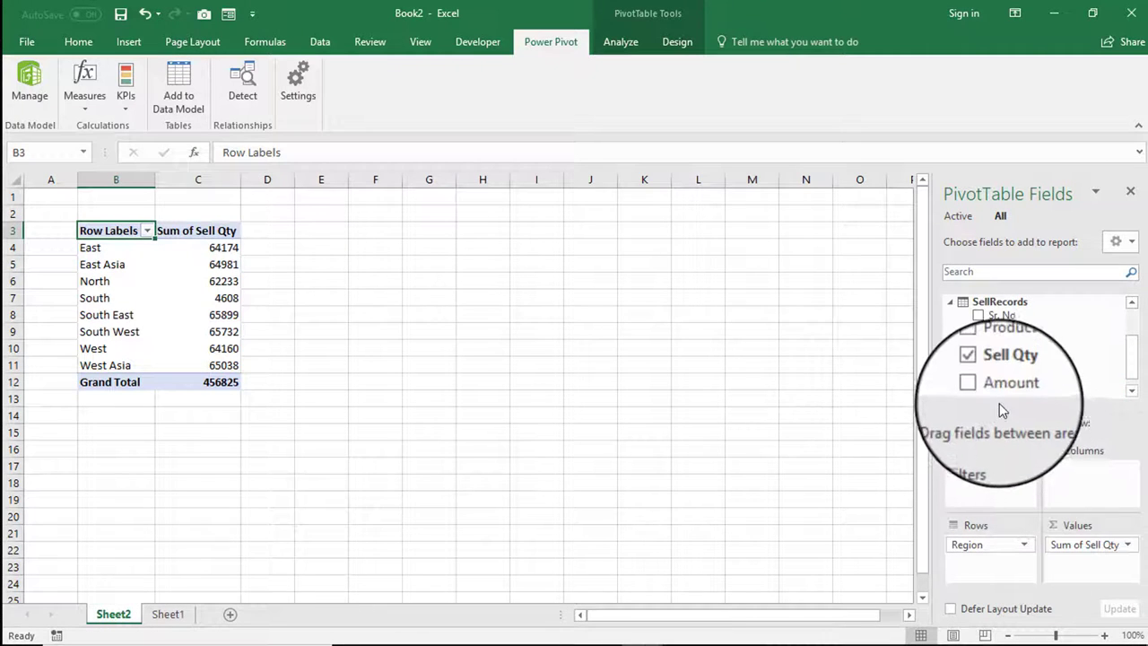
{"action": "left_click_drag", "start_coordinate": [1001, 398], "coordinate": [1085, 574]}
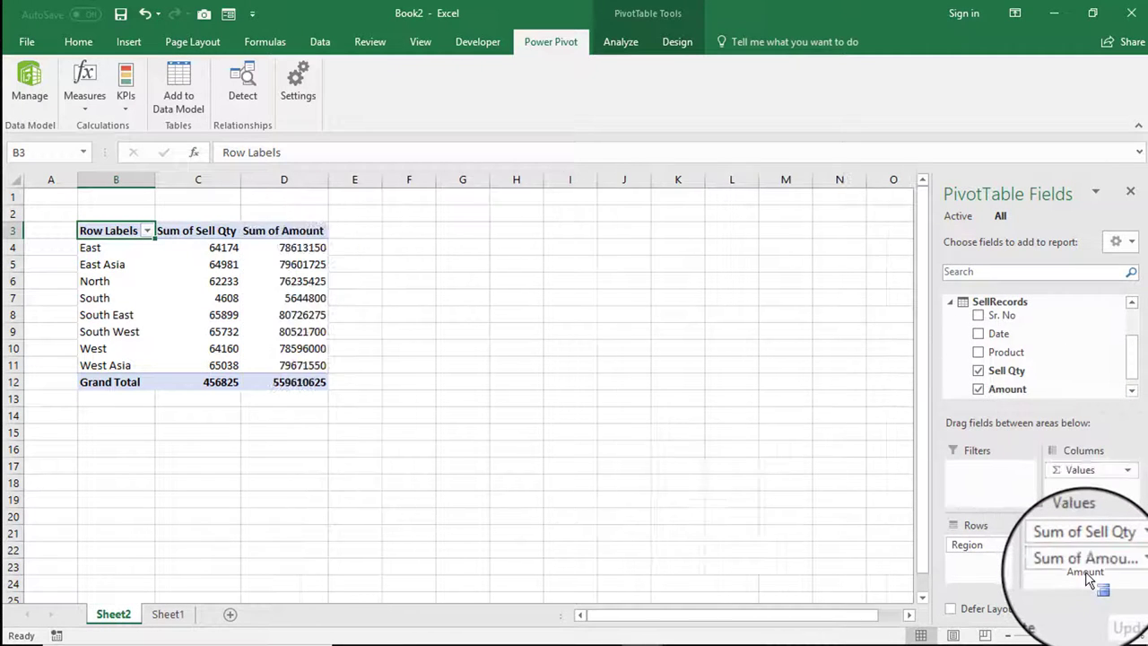
{"action": "left_click_drag", "start_coordinate": [296, 247], "coordinate": [320, 377]}
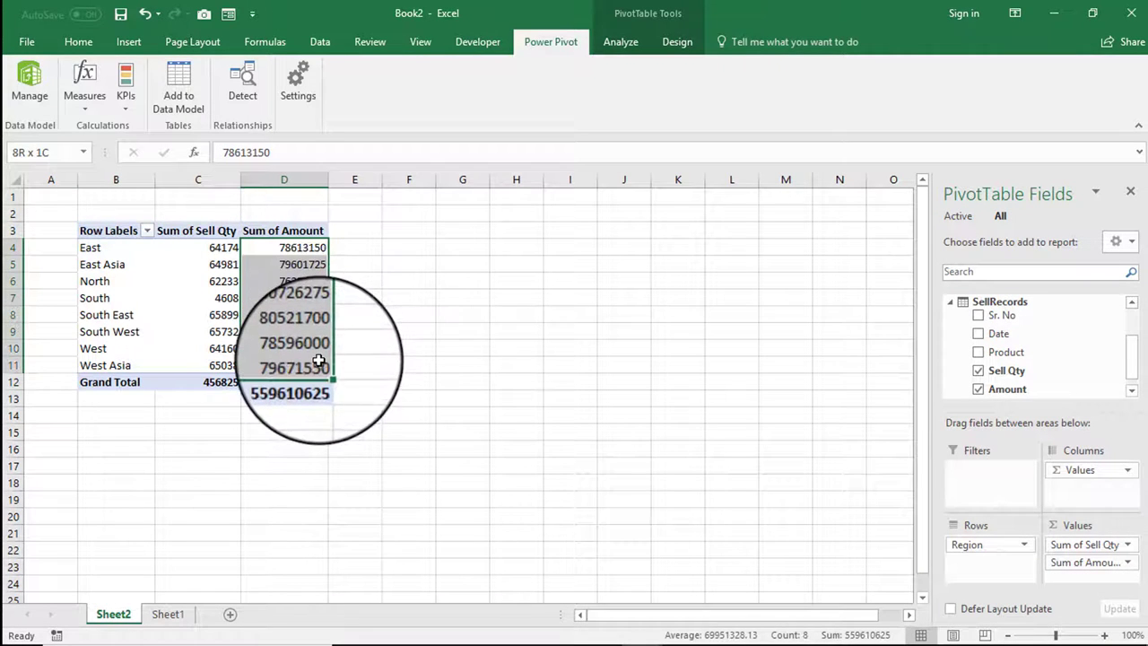
Step: Switch the PivotTable report layout to tabular form
{"action": "left_click", "coordinate": [626, 41]}
{"action": "left_click", "coordinate": [673, 45]}
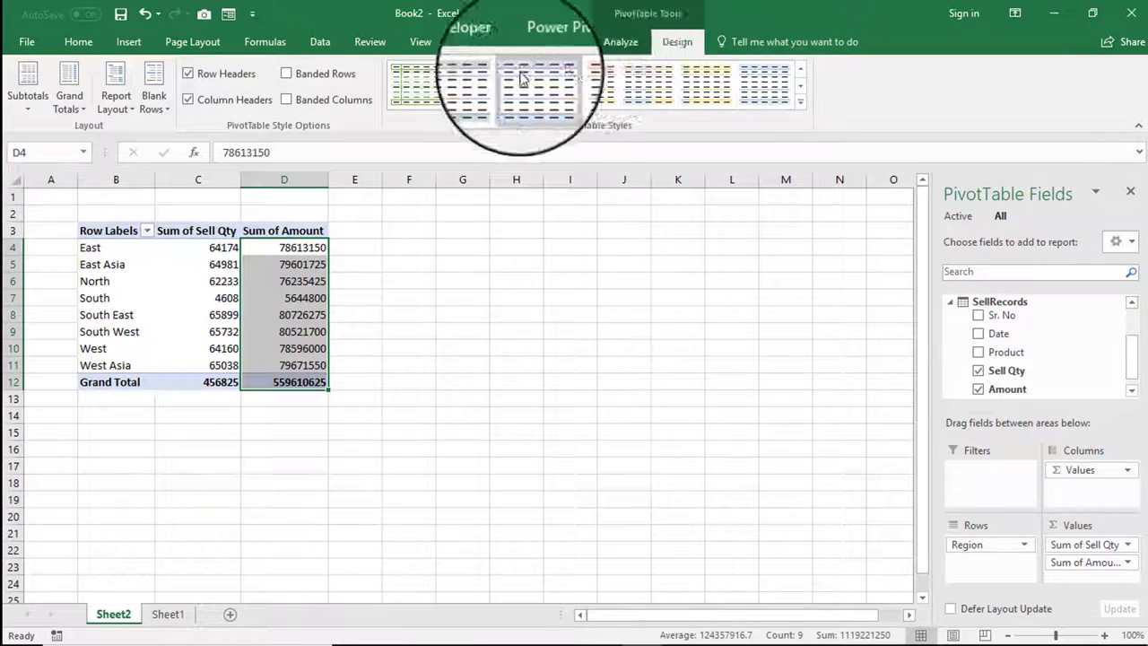
{"action": "left_click", "coordinate": [135, 231]}
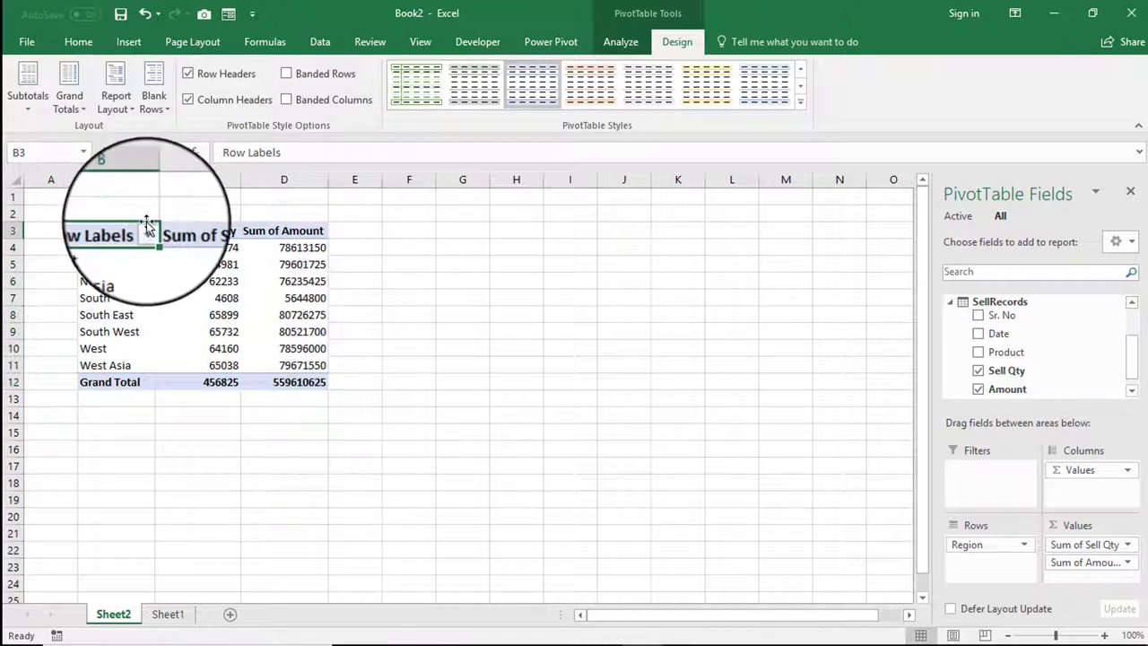
{"action": "left_click", "coordinate": [118, 94]}
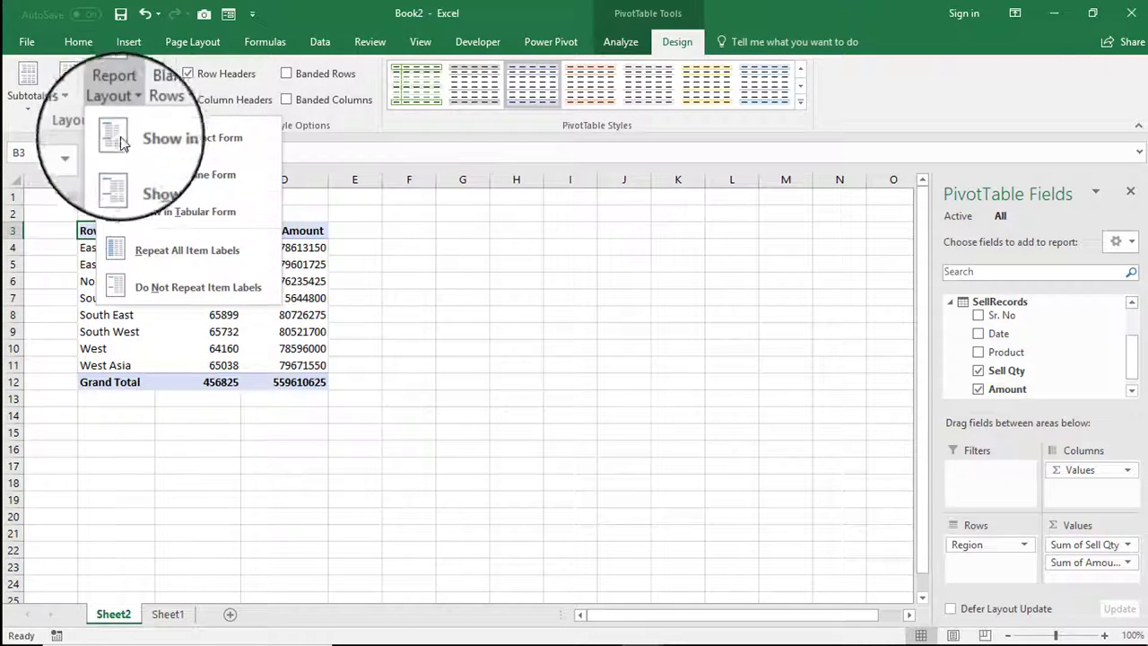
{"action": "left_click", "coordinate": [126, 212]}
Step: Format the Sum of Amount values in D4:D12 as rupee currency
{"action": "left_click", "coordinate": [297, 250]}
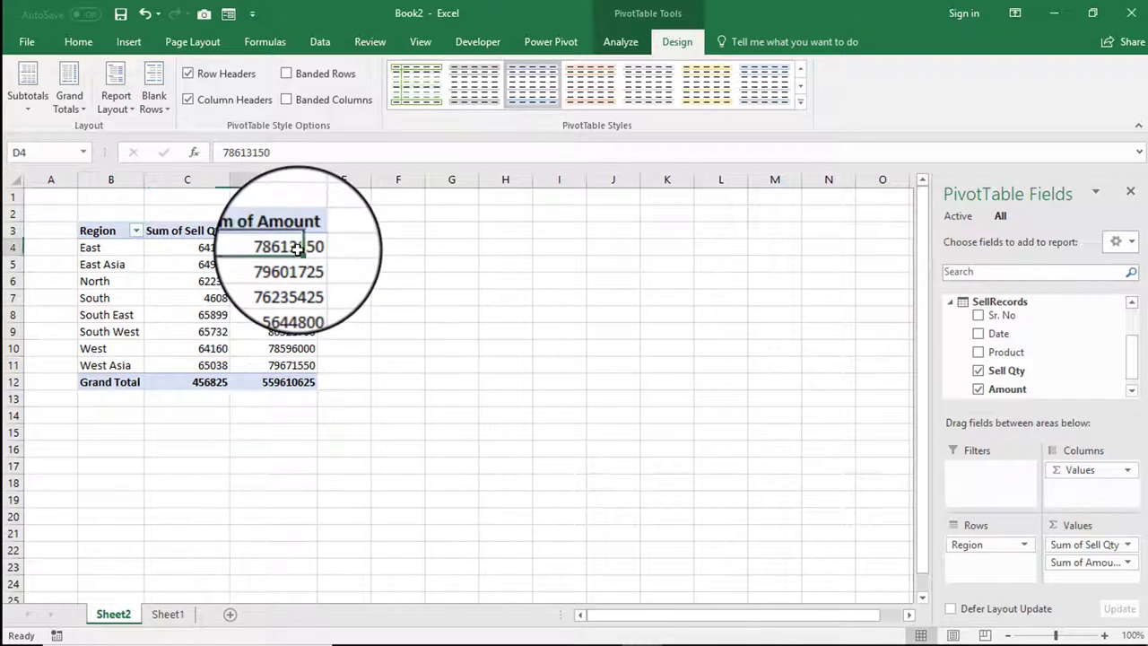
{"action": "left_click_drag", "start_coordinate": [297, 250], "coordinate": [297, 382]}
{"action": "right_click", "coordinate": [289, 330]}
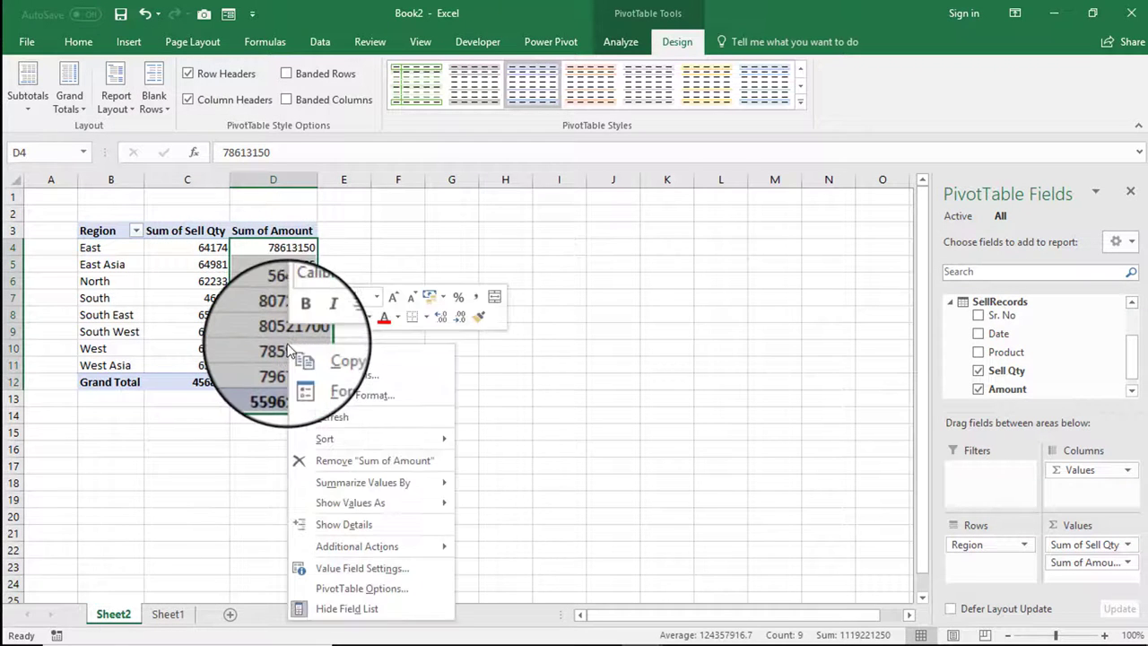
{"action": "left_click", "coordinate": [324, 388]}
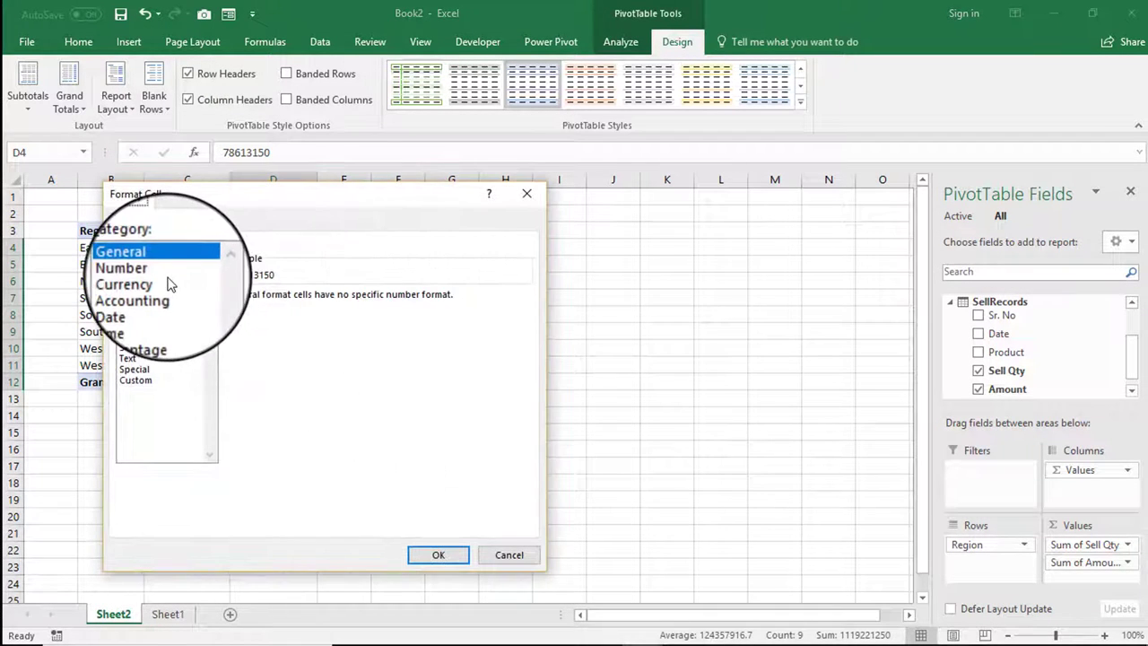
{"action": "left_click", "coordinate": [170, 285]}
{"action": "left_click", "coordinate": [437, 554]}
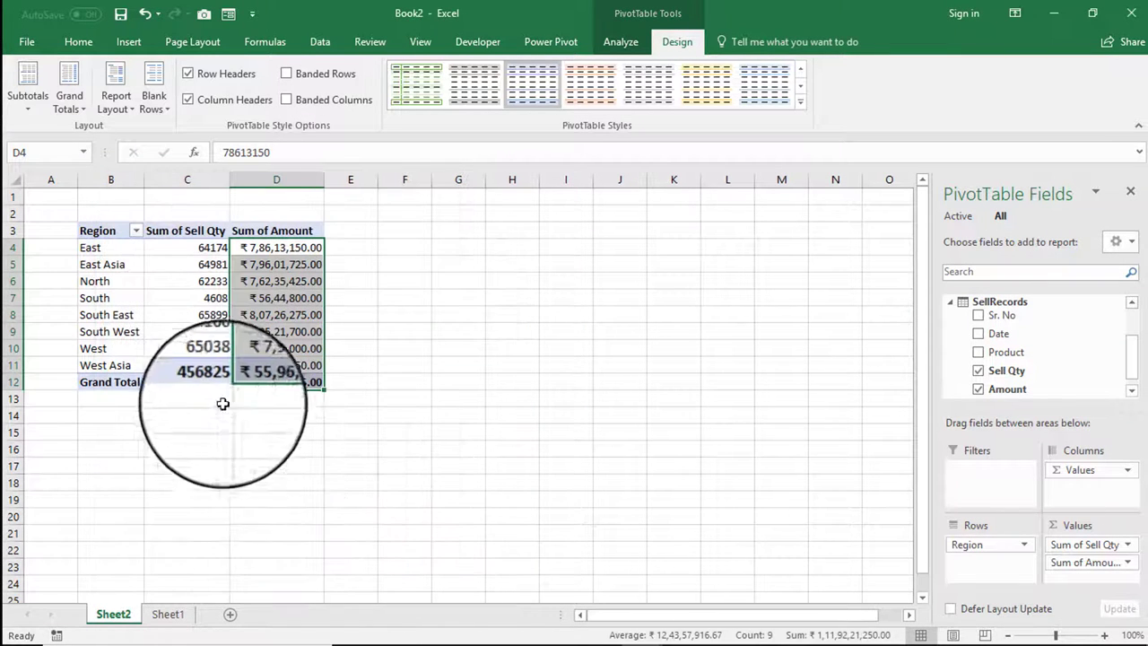
{"action": "left_click", "coordinate": [201, 364]}
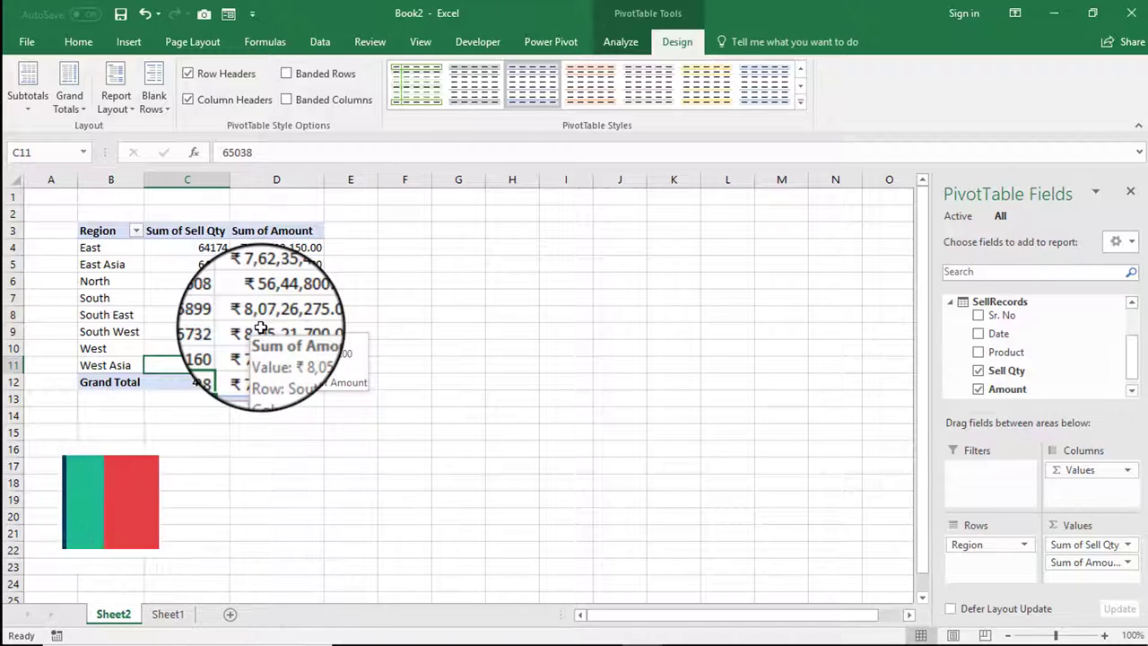
{"action": "left_click", "coordinate": [177, 614]}
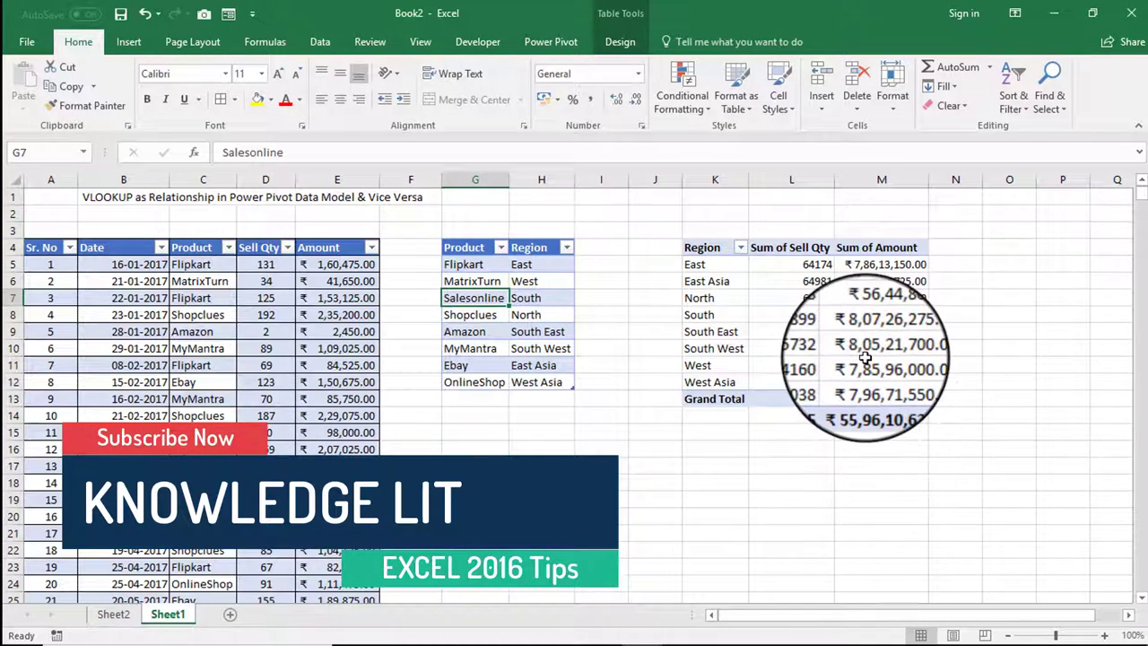
{"action": "left_click", "coordinate": [113, 613]}
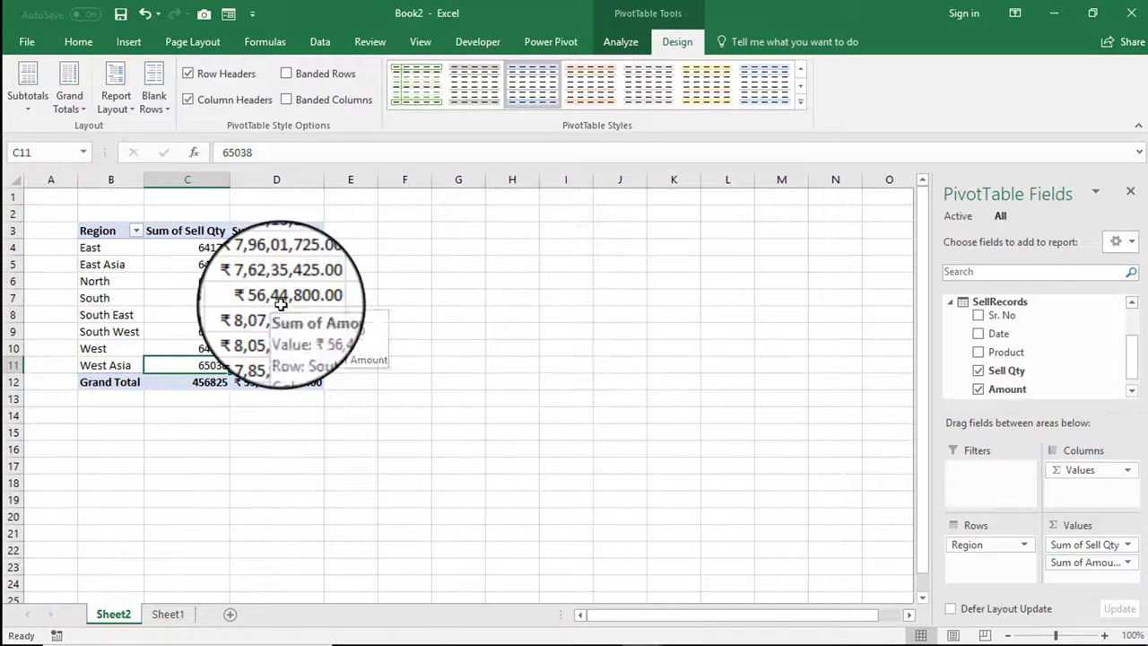